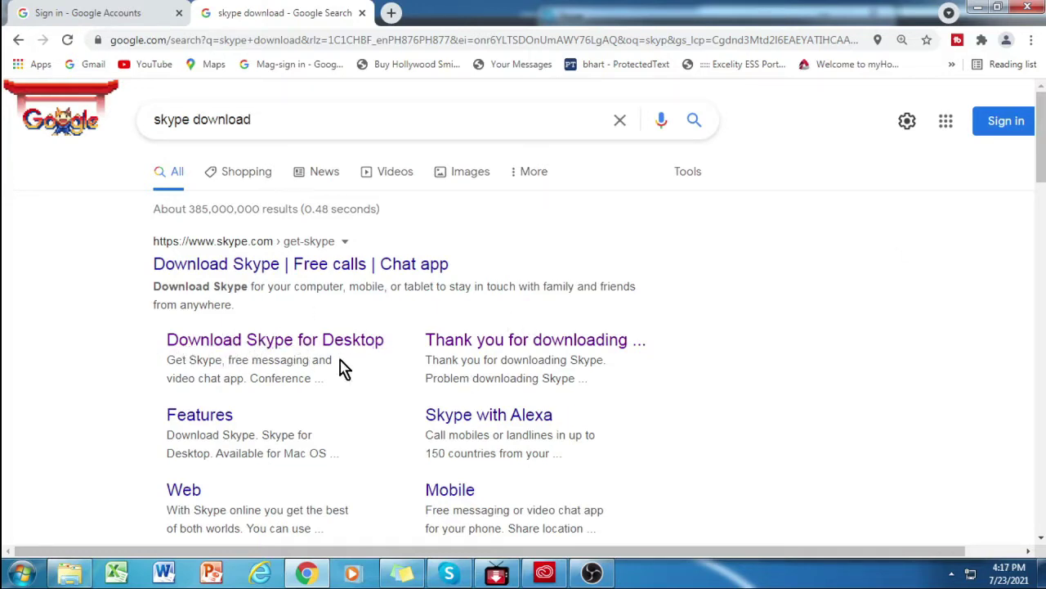
Download the Skype-8.74.0.152 Windows installer from the Download Skype for Desktop page.
{"action": "left_click", "coordinate": [280, 343]}
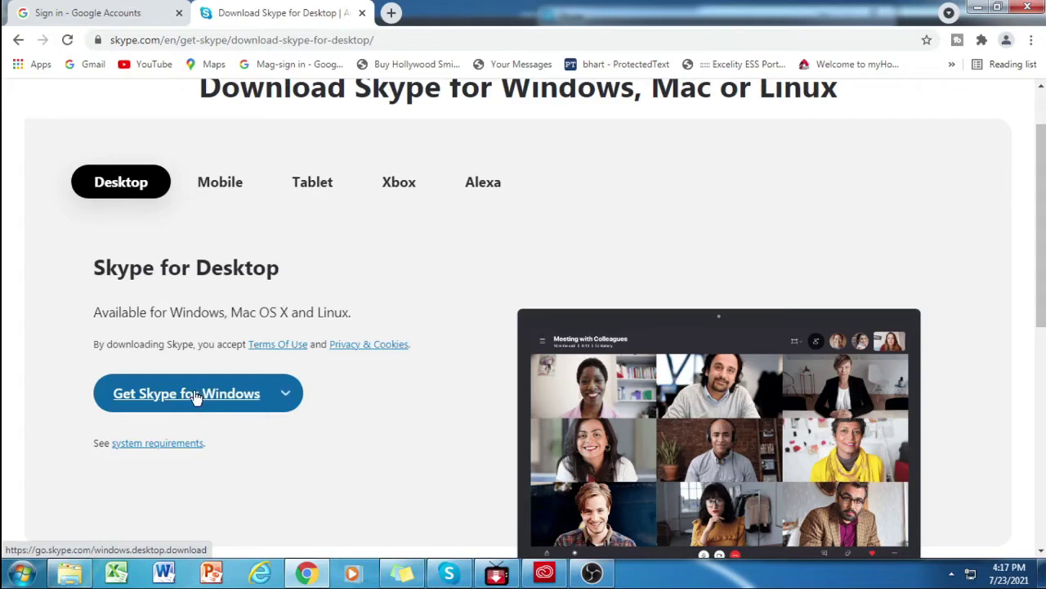
{"action": "left_click", "coordinate": [194, 397]}
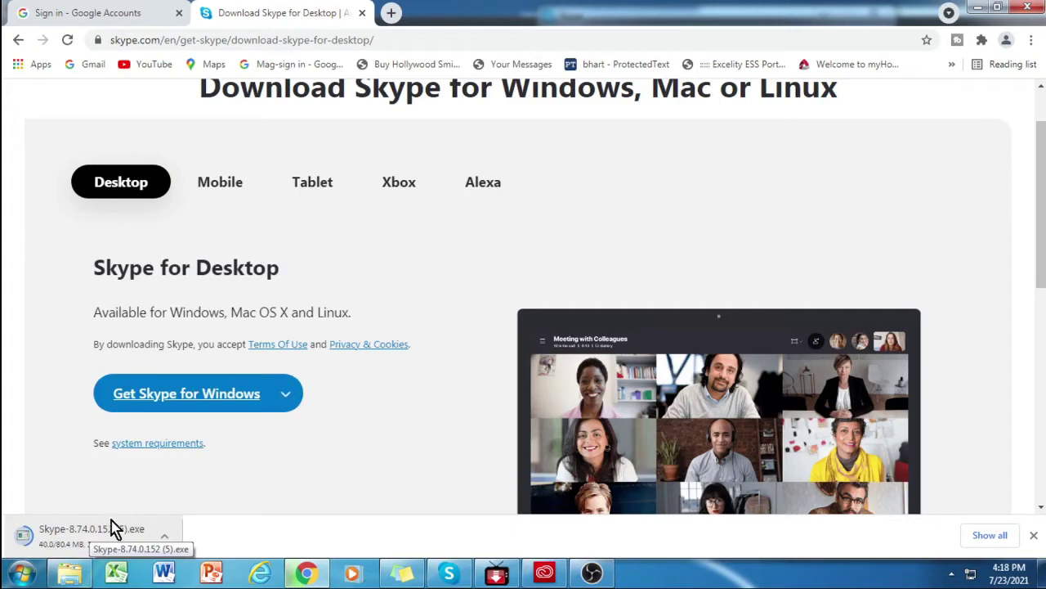
Launch the installed Skype and create a new account with a phone number, password and first name.
{"action": "left_click", "coordinate": [463, 580]}
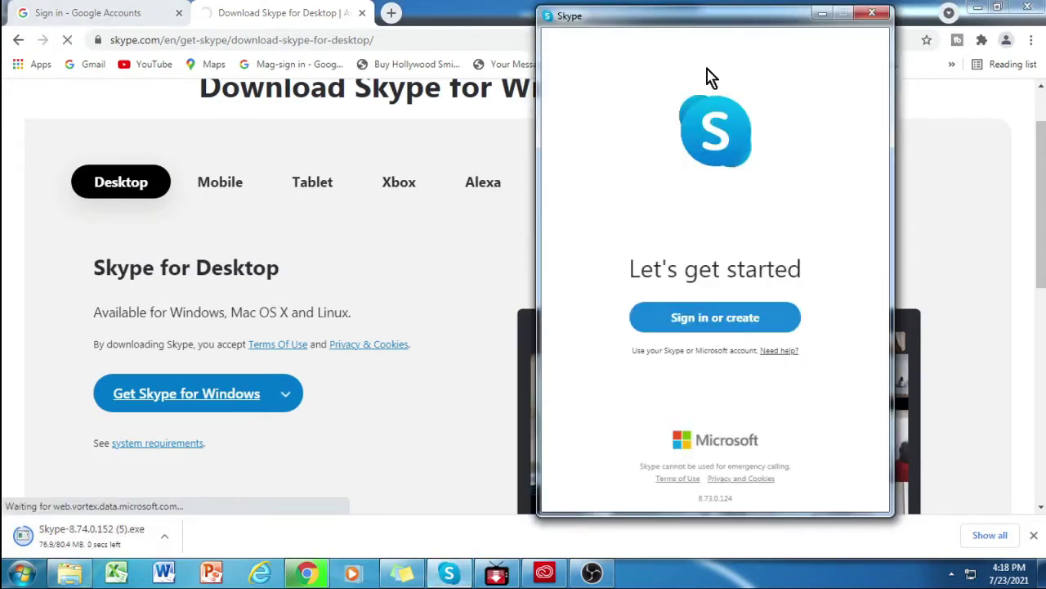
{"action": "left_click_drag", "start_coordinate": [678, 24], "coordinate": [529, 42]}
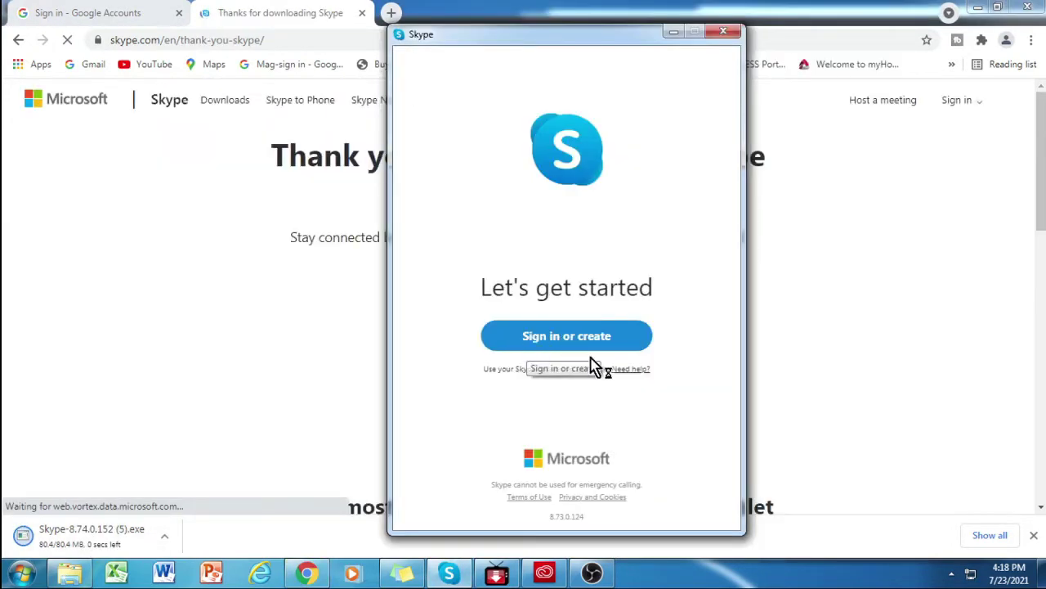
{"action": "left_click", "coordinate": [539, 342]}
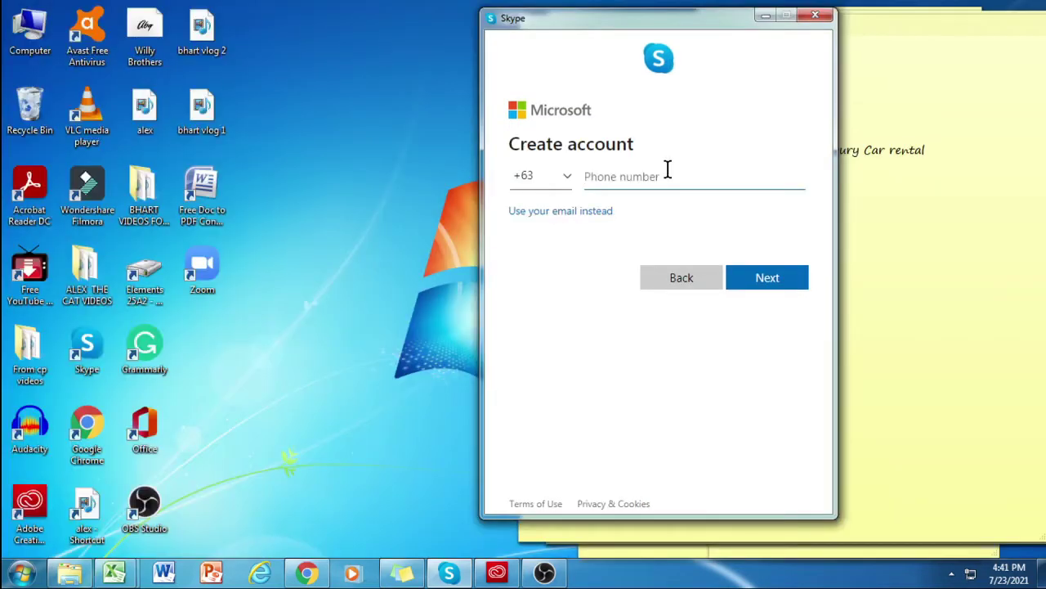
{"action": "type", "text": "0"}
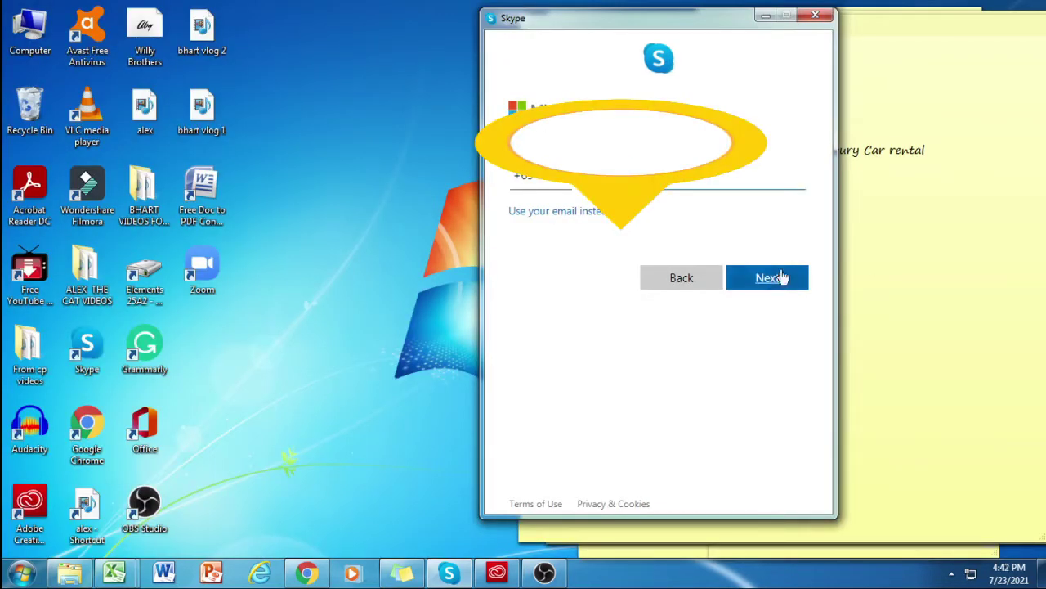
{"action": "left_click", "coordinate": [769, 279]}
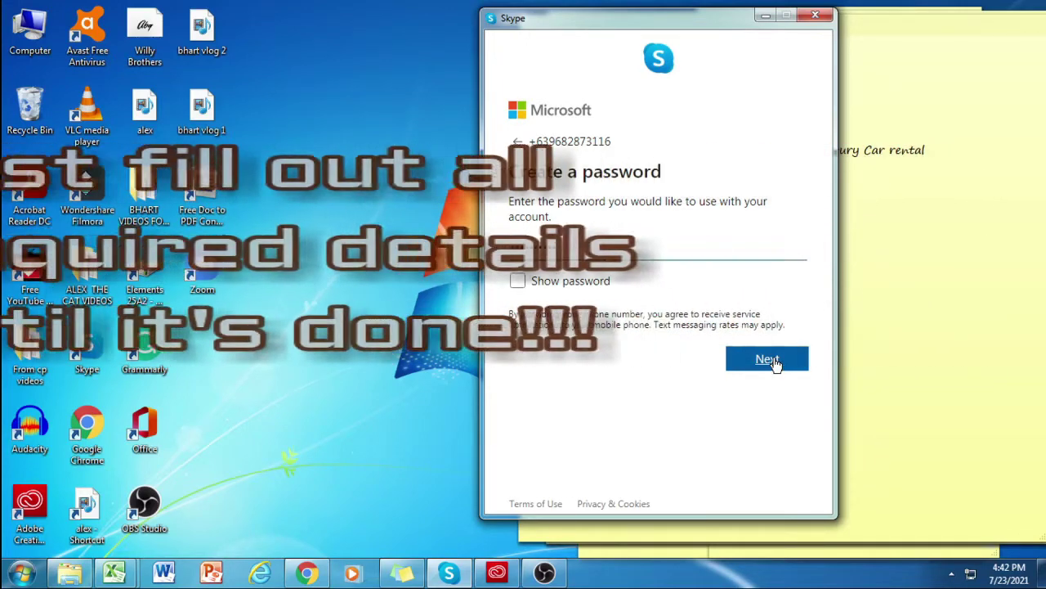
{"action": "left_click", "coordinate": [775, 364]}
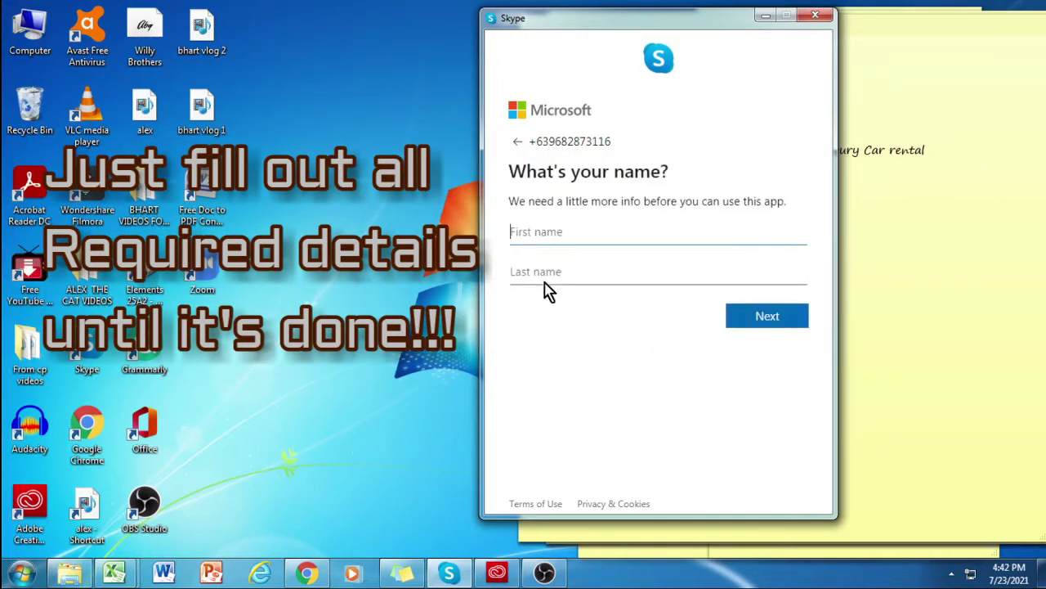
{"action": "left_click", "coordinate": [542, 237]}
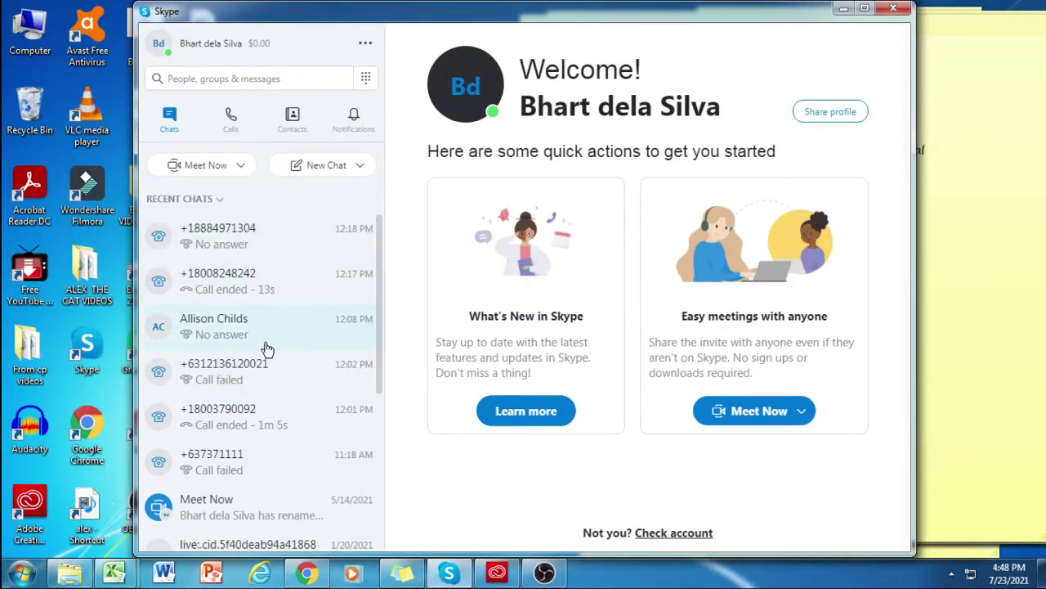
{"action": "scroll", "coordinate": [282, 364], "scroll_direction": "down", "scroll_amount": 3}
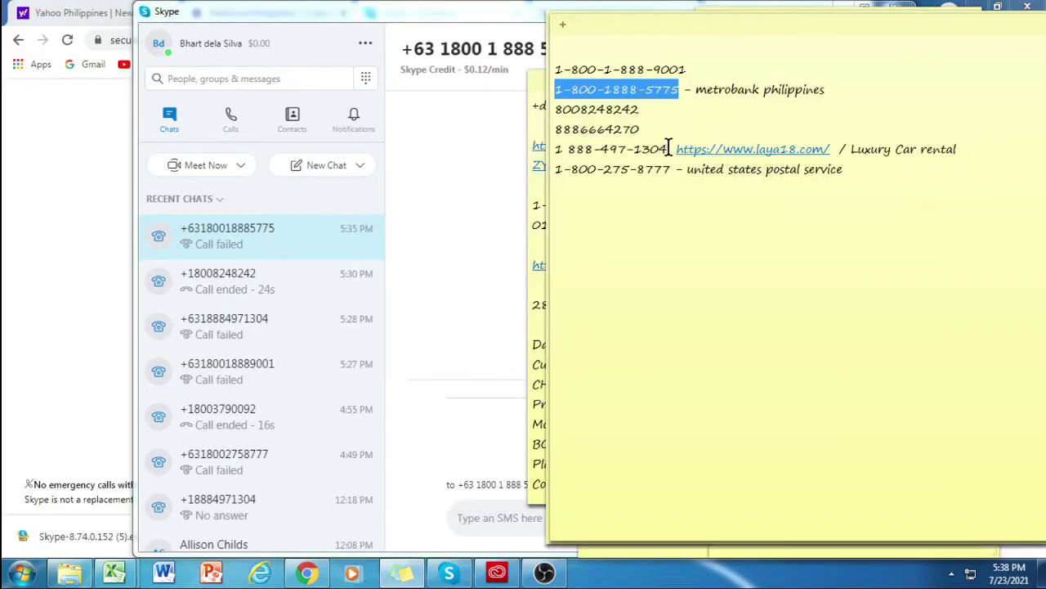
{"action": "left_click_drag", "start_coordinate": [669, 149], "coordinate": [554, 149]}
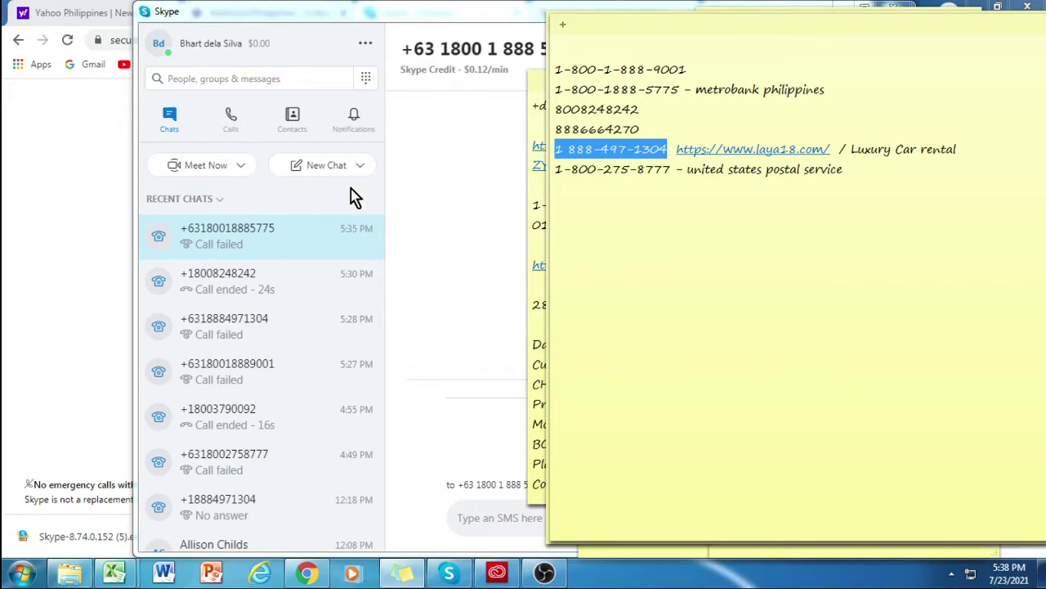
{"action": "left_click", "coordinate": [232, 127]}
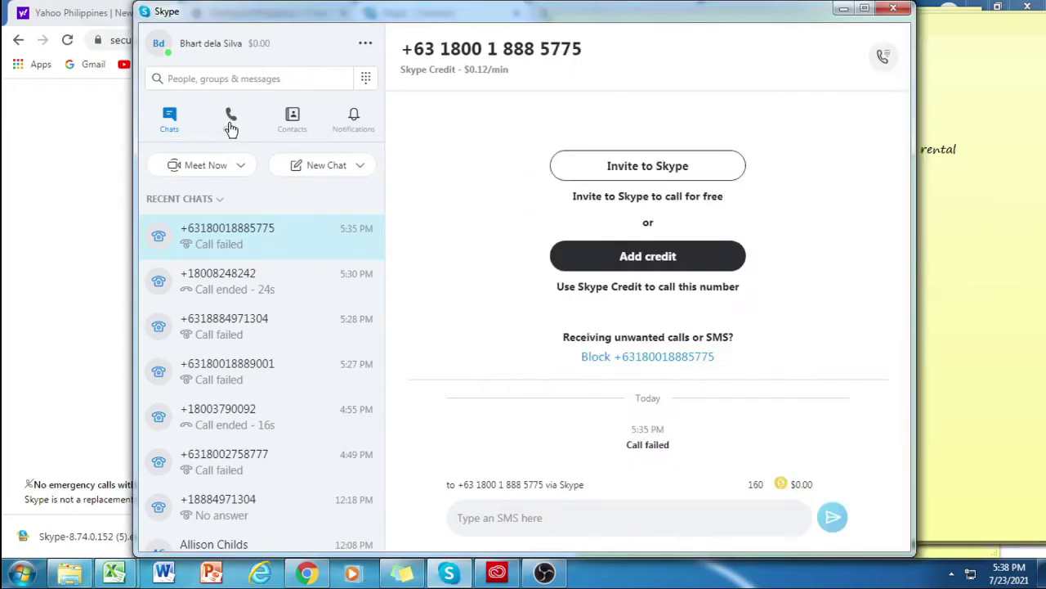
{"action": "left_click", "coordinate": [232, 127]}
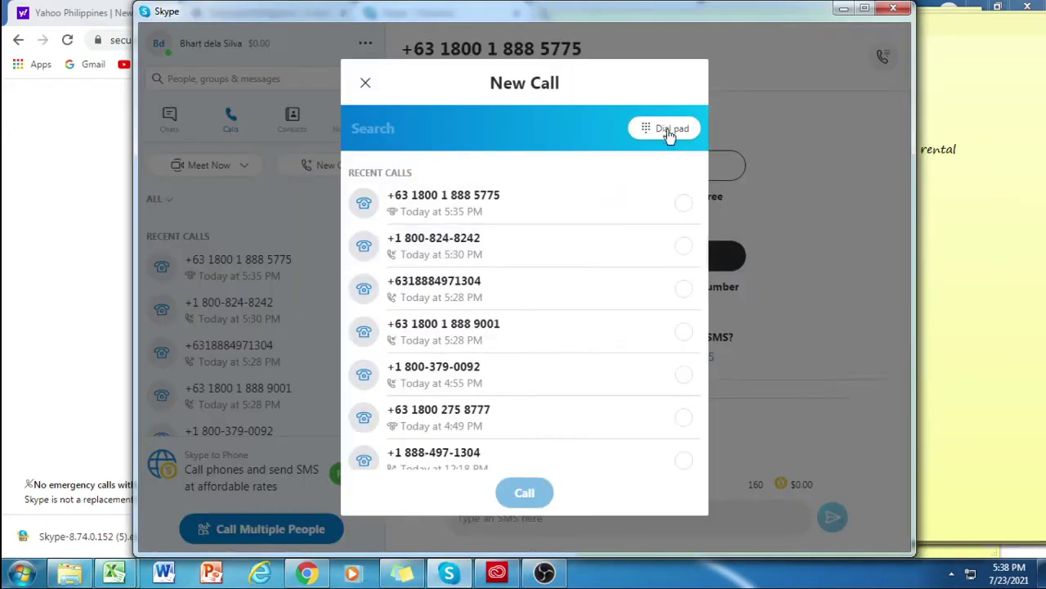
{"action": "left_click", "coordinate": [666, 131]}
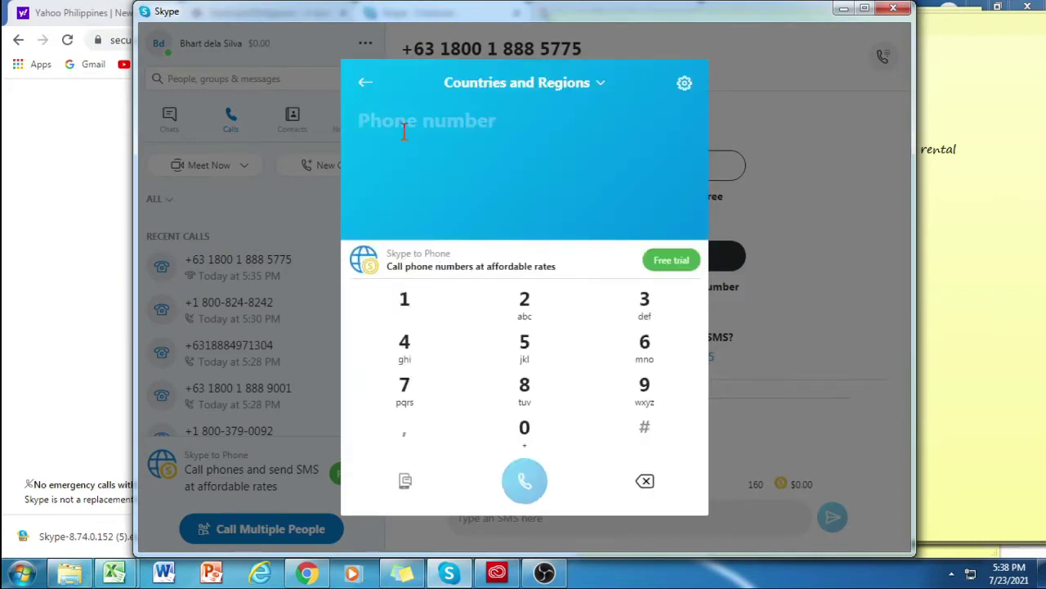
{"action": "key", "text": "ctrl+v"}
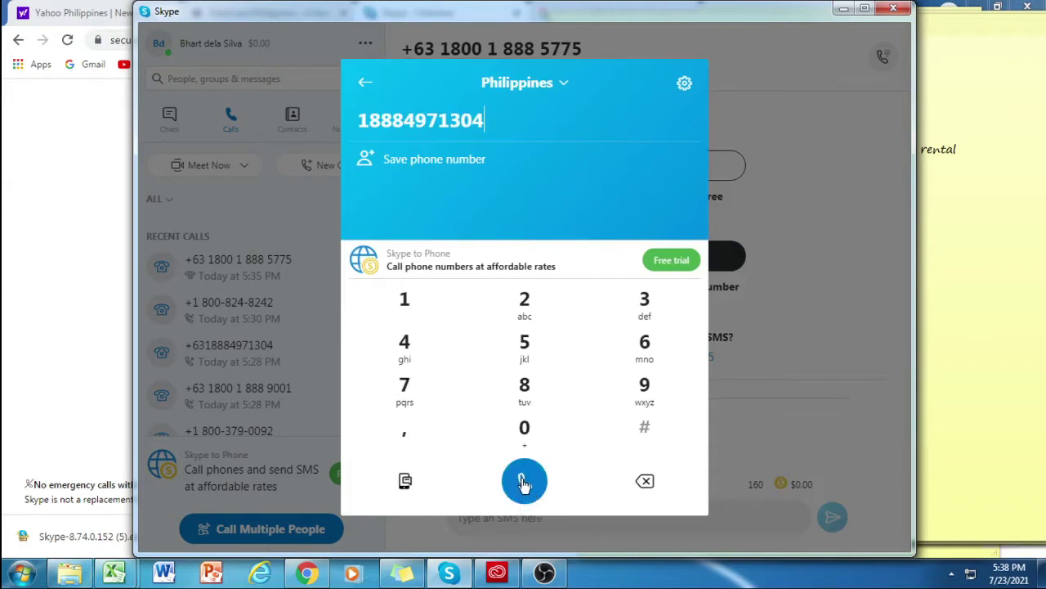
{"action": "left_click", "coordinate": [524, 484]}
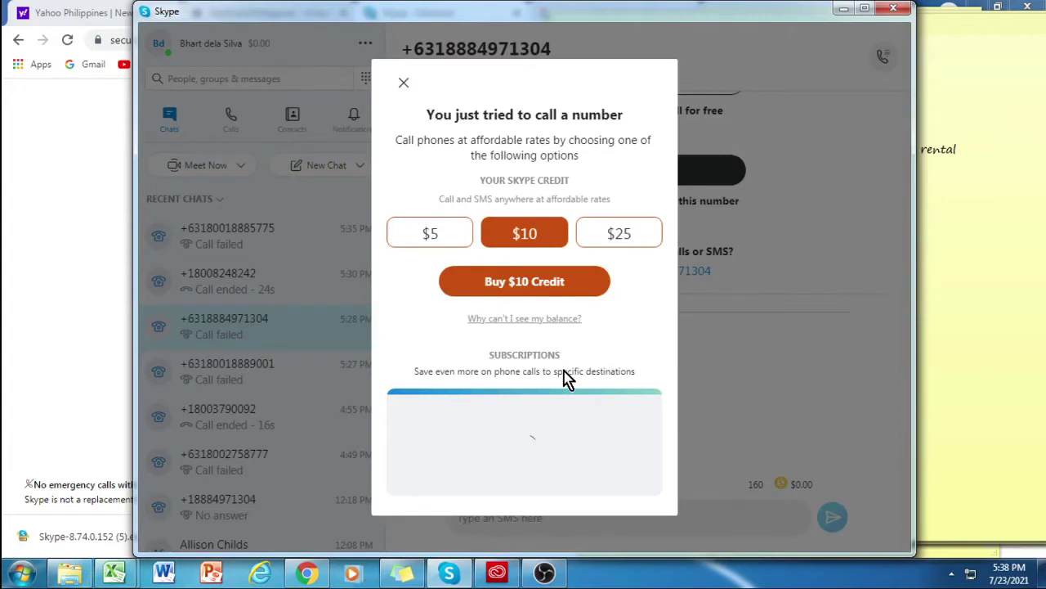
{"action": "scroll", "coordinate": [586, 419], "scroll_direction": "down", "scroll_amount": 2}
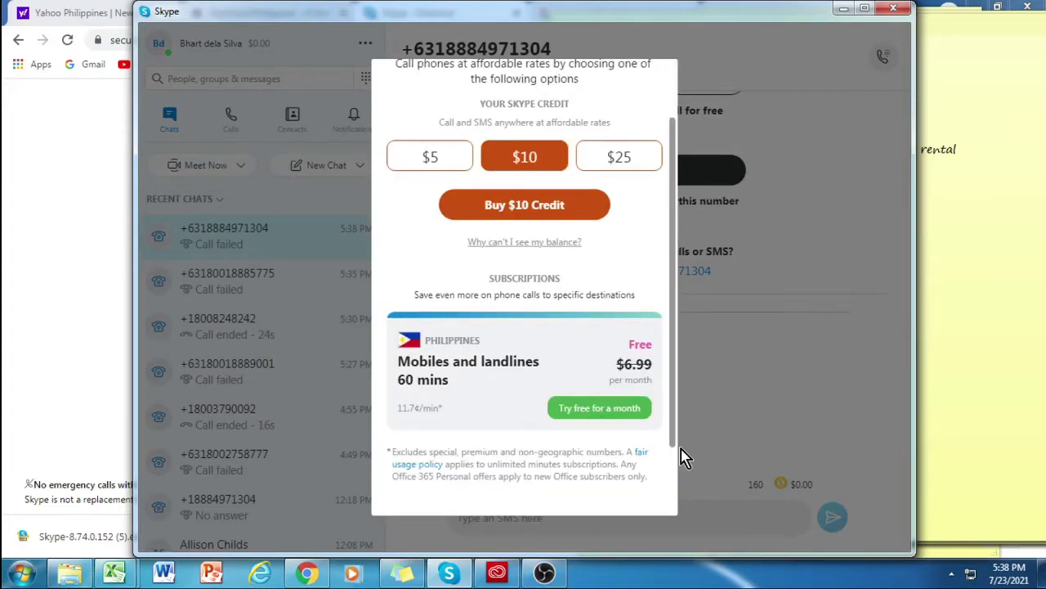
Start the Philippines plan's free month and begin entering the card number at checkout.
{"action": "left_click", "coordinate": [596, 411]}
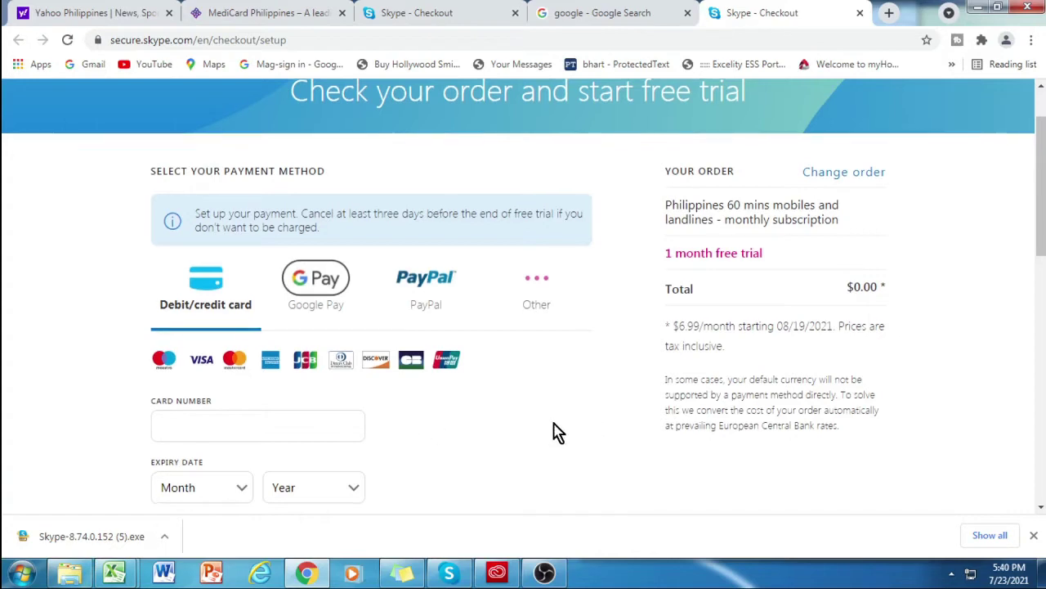
{"action": "scroll", "coordinate": [553, 433], "scroll_direction": "down", "scroll_amount": 1}
{"action": "left_click", "coordinate": [270, 361]}
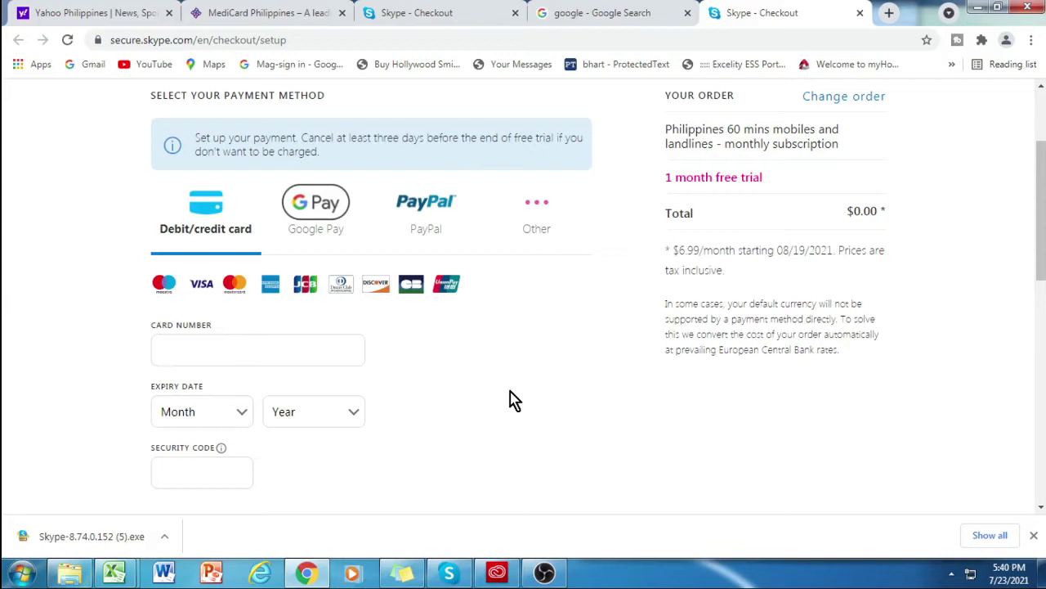
{"action": "scroll", "coordinate": [510, 400], "scroll_direction": "down", "scroll_amount": 1}
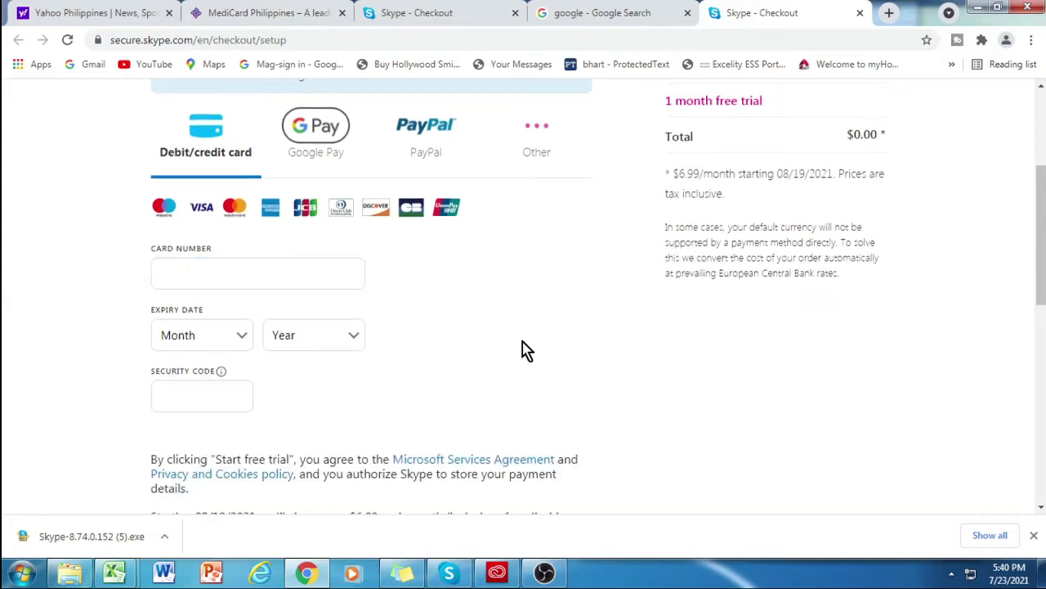
{"action": "left_click", "coordinate": [221, 276]}
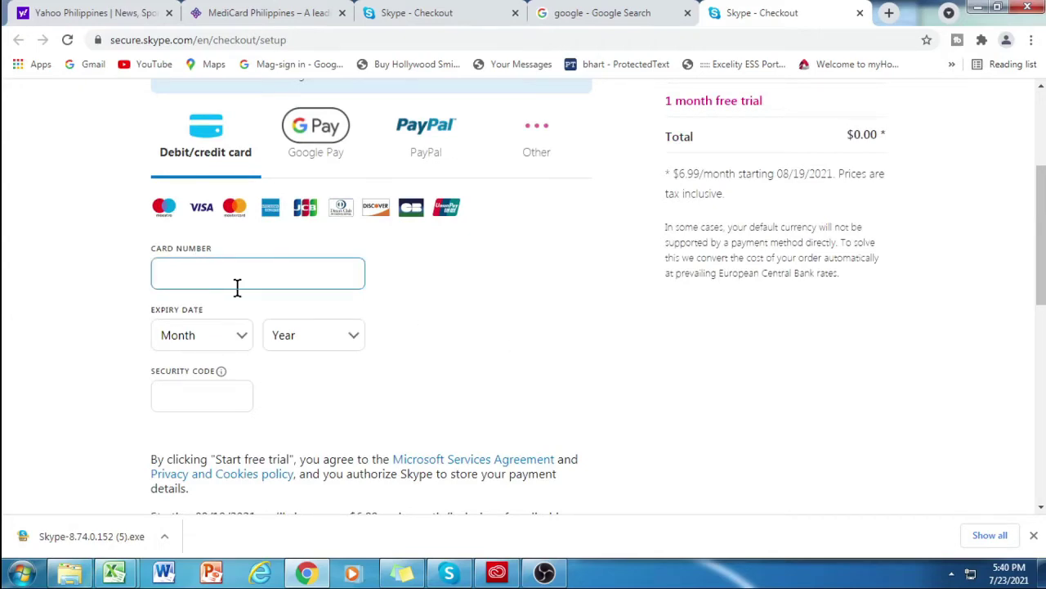
Complete the card details and start the free trial, reviewing the $6.99 monthly terms from 08/19/2021.
{"action": "scroll", "coordinate": [242, 281], "scroll_direction": "down", "scroll_amount": 1}
{"action": "left_click", "coordinate": [246, 282]}
{"action": "scroll", "coordinate": [250, 294], "scroll_direction": "down", "scroll_amount": 1}
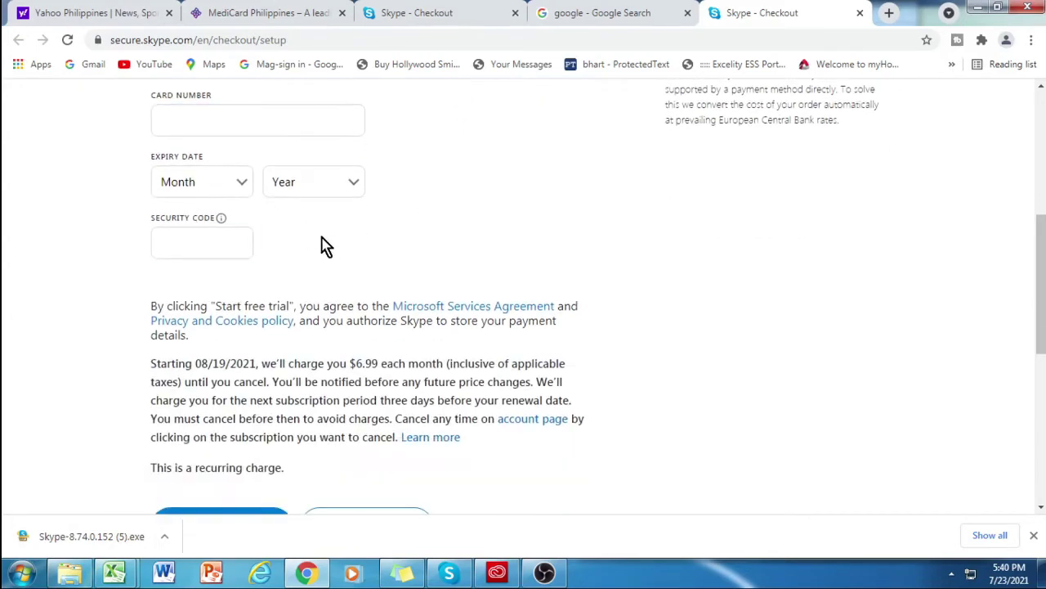
{"action": "scroll", "coordinate": [331, 250], "scroll_direction": "up", "scroll_amount": 1}
{"action": "scroll", "coordinate": [327, 261], "scroll_direction": "down", "scroll_amount": 2}
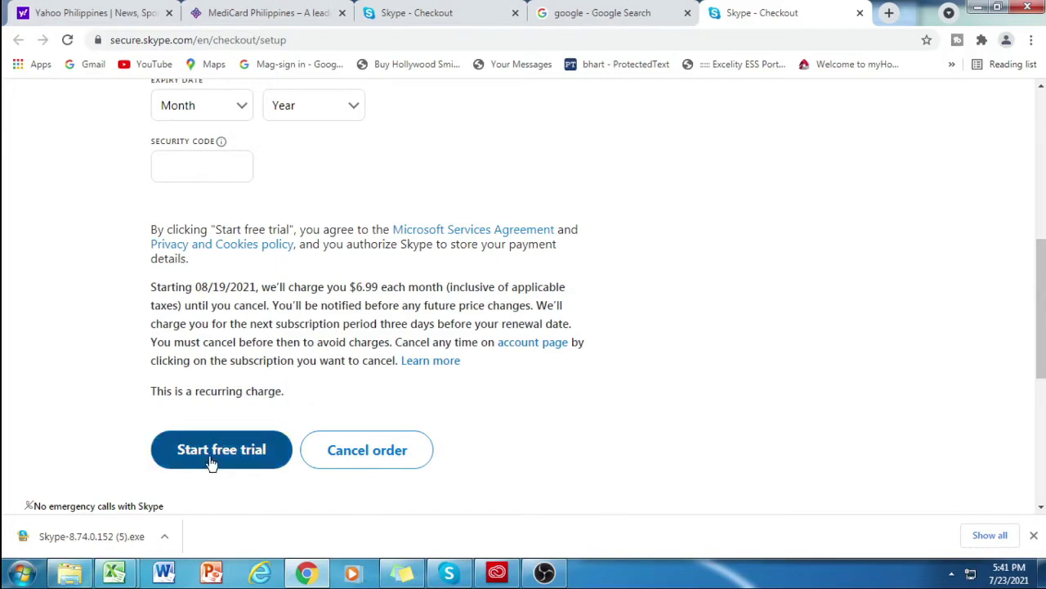
{"action": "left_click", "coordinate": [211, 462]}
{"action": "scroll", "coordinate": [562, 449], "scroll_direction": "down", "scroll_amount": 3}
{"action": "scroll", "coordinate": [563, 449], "scroll_direction": "down", "scroll_amount": 2}
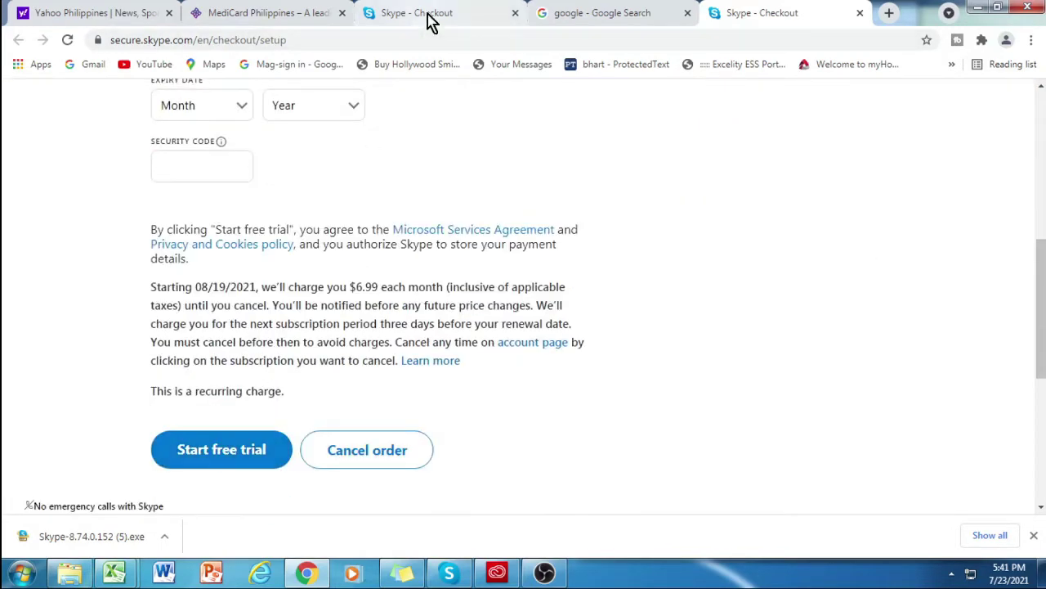
Enter the SMS verification code in Purchase Authentication and submit to place the Philippines 60 mins order.
{"action": "left_click", "coordinate": [429, 23]}
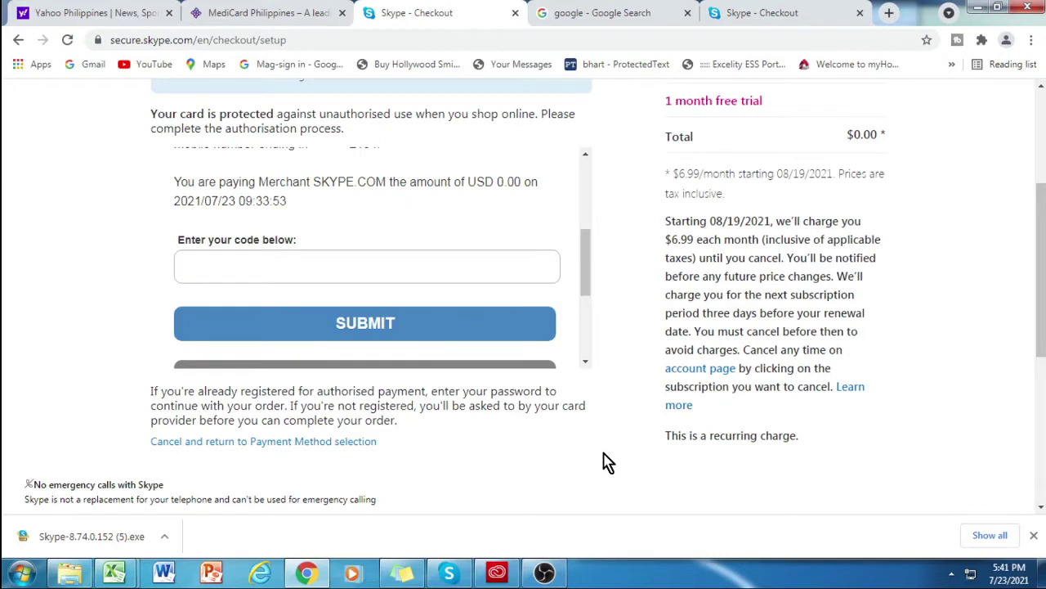
{"action": "scroll", "coordinate": [615, 320], "scroll_direction": "up", "scroll_amount": 1}
{"action": "scroll", "coordinate": [615, 322], "scroll_direction": "up", "scroll_amount": 1}
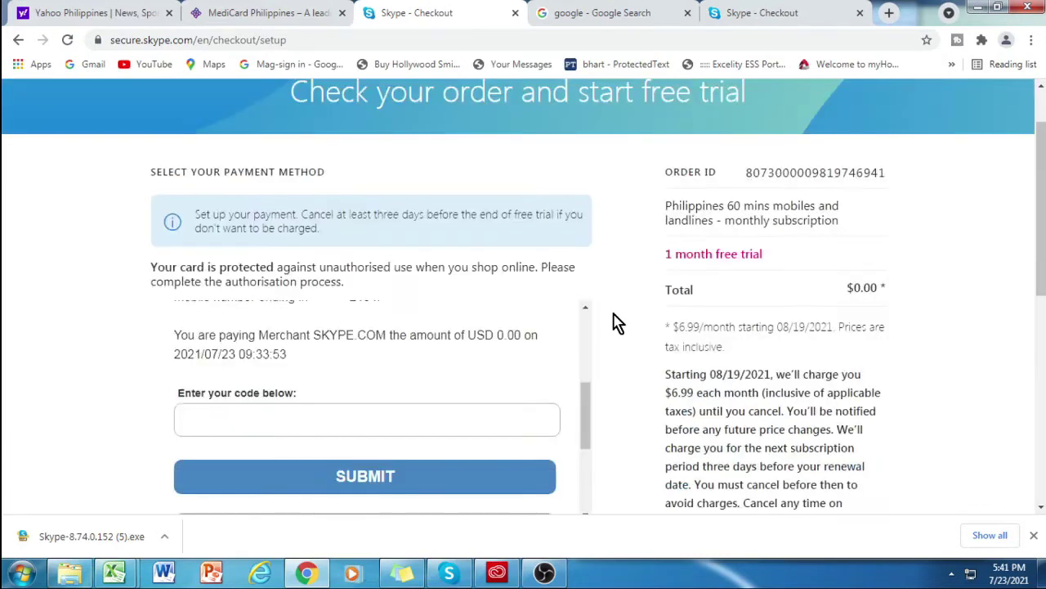
{"action": "scroll", "coordinate": [615, 322], "scroll_direction": "up", "scroll_amount": 1}
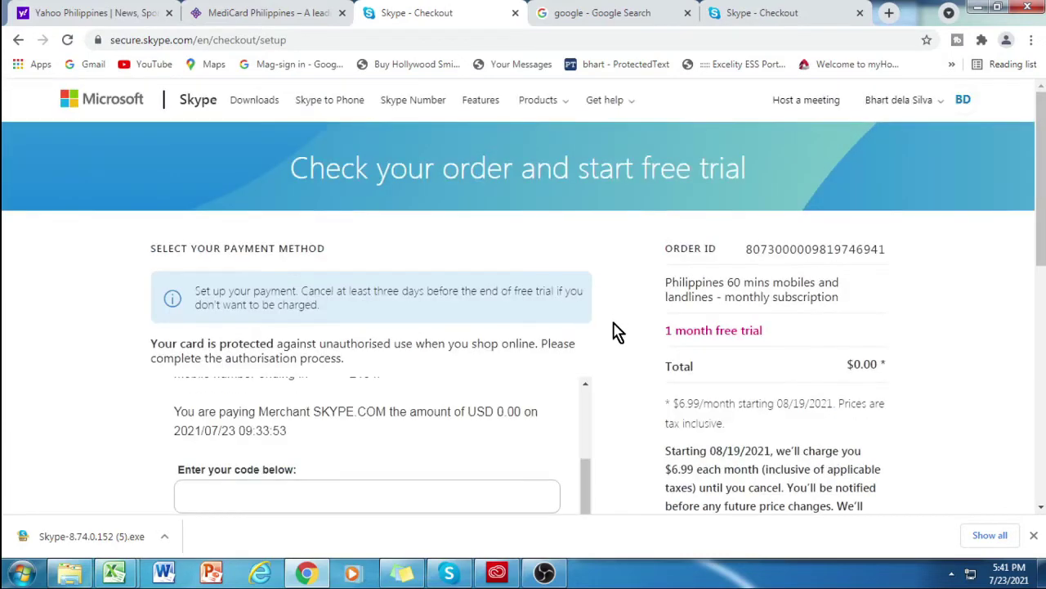
{"action": "scroll", "coordinate": [458, 401], "scroll_direction": "down", "scroll_amount": 1}
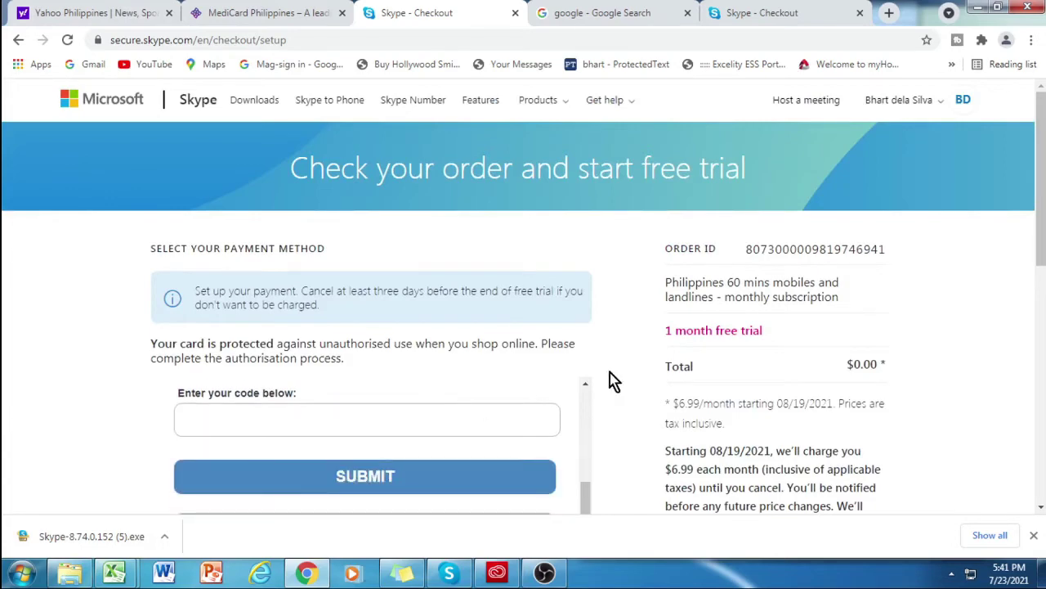
{"action": "scroll", "coordinate": [615, 374], "scroll_direction": "down", "scroll_amount": 1}
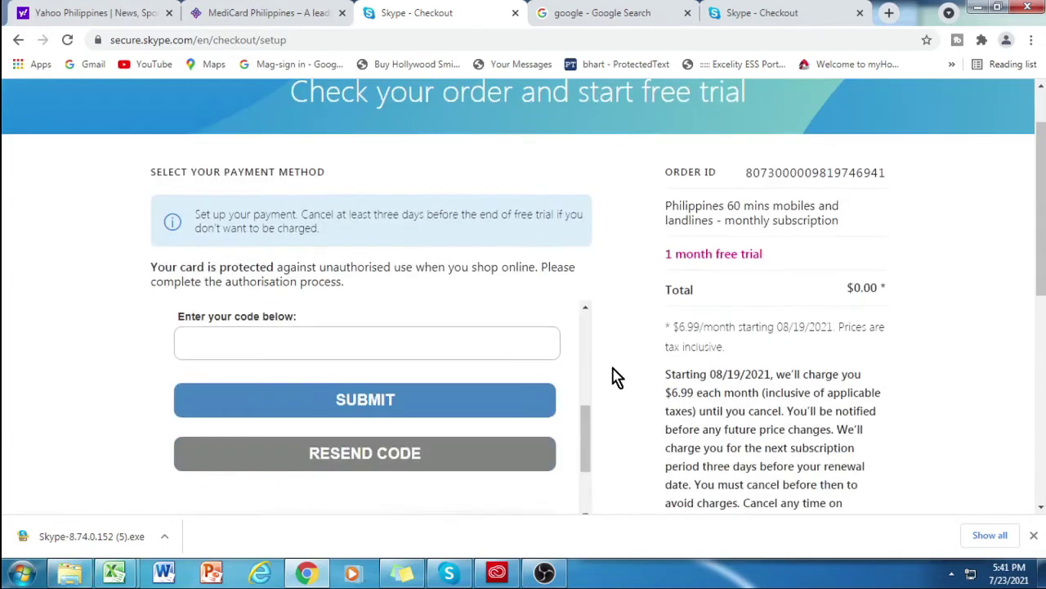
{"action": "left_click_drag", "start_coordinate": [589, 437], "coordinate": [584, 384]}
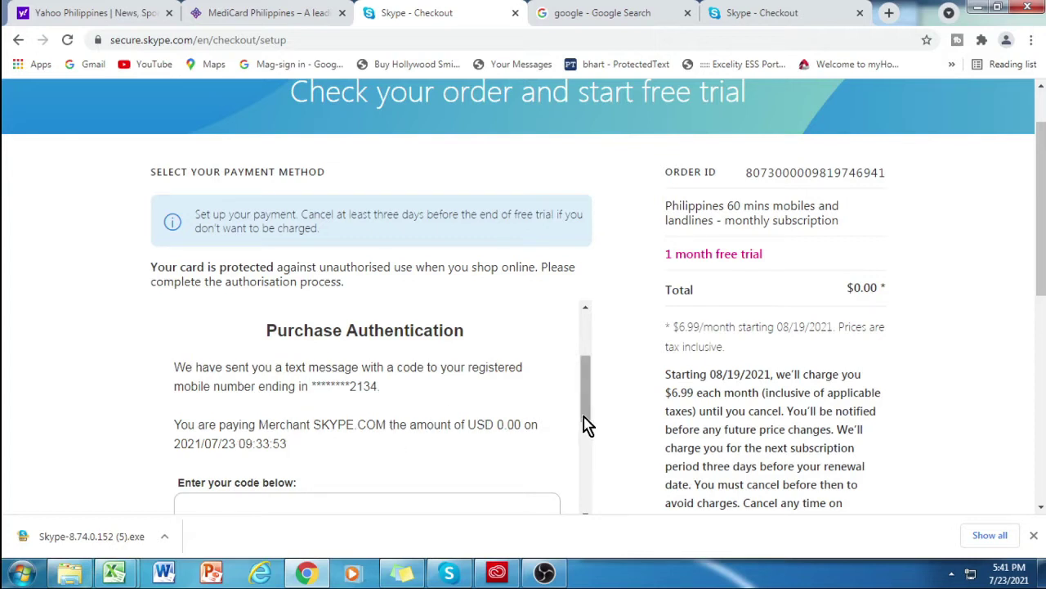
{"action": "scroll", "coordinate": [584, 425], "scroll_direction": "down", "scroll_amount": 1}
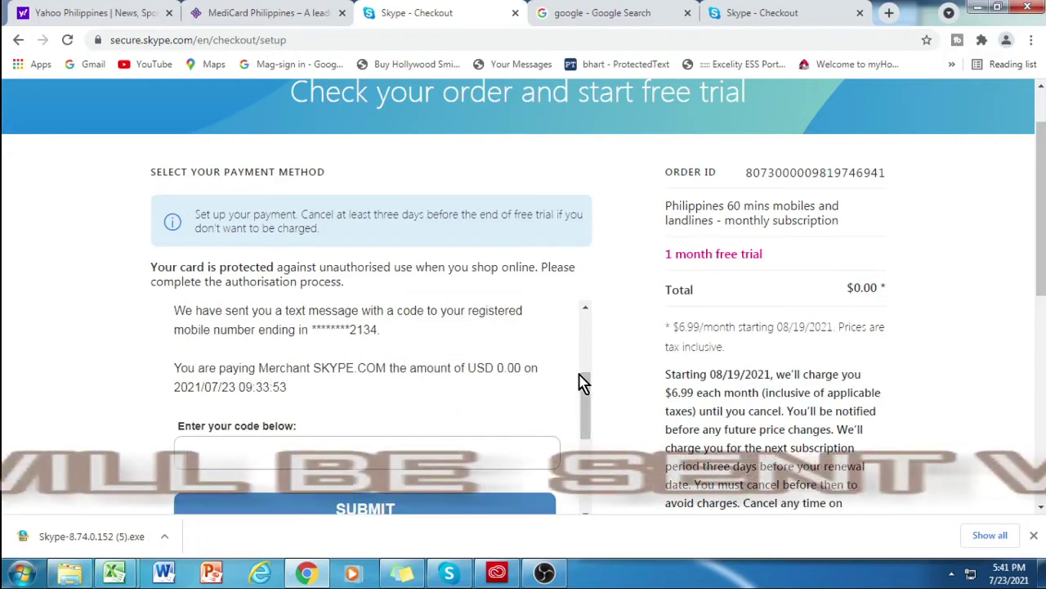
{"action": "scroll", "coordinate": [588, 403], "scroll_direction": "down", "scroll_amount": 1}
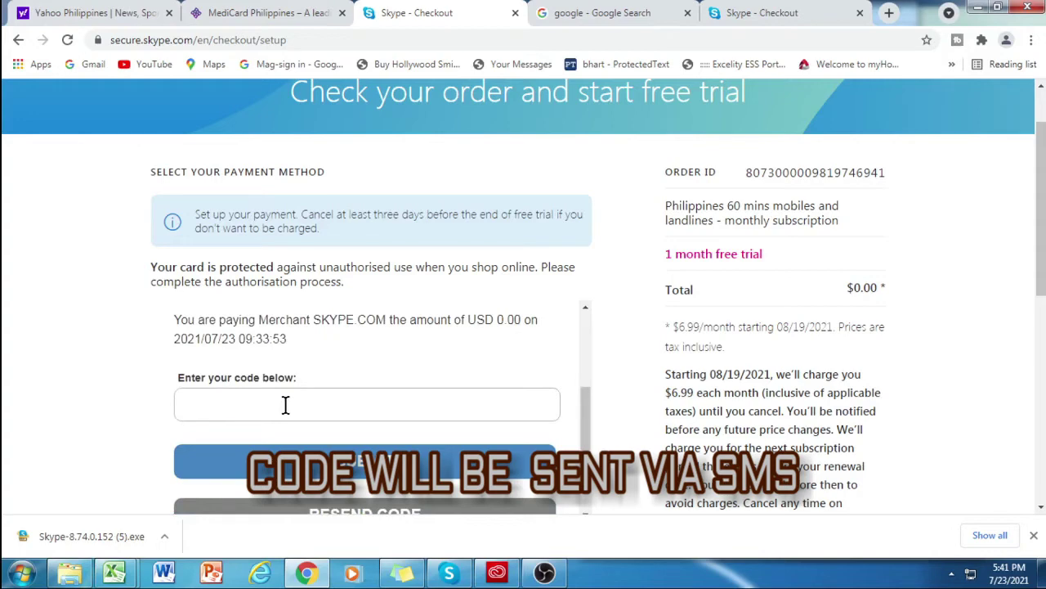
{"action": "scroll", "coordinate": [286, 404], "scroll_direction": "down", "scroll_amount": 2}
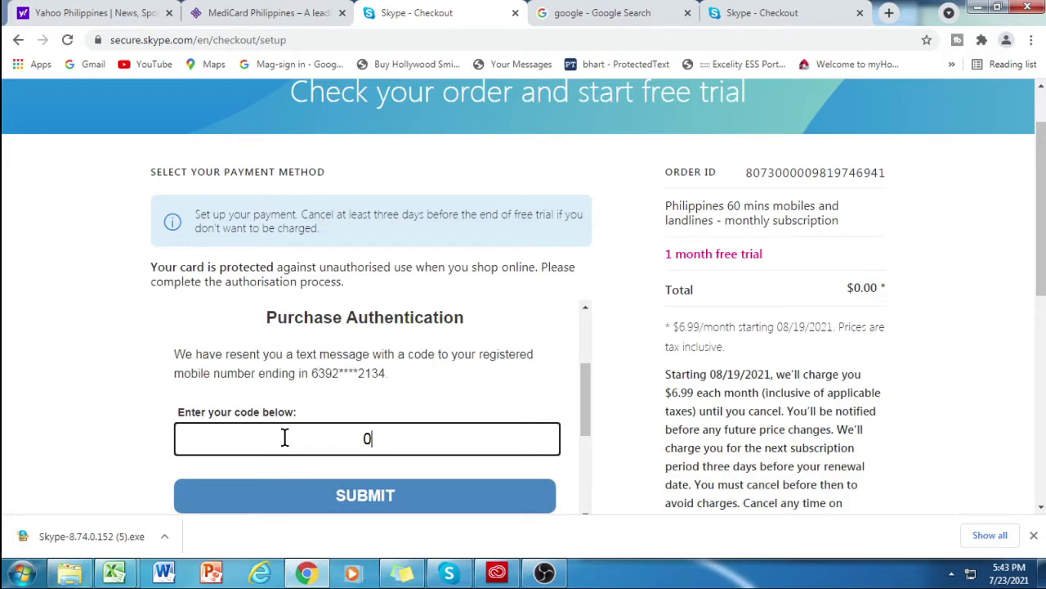
{"action": "left_click", "coordinate": [385, 502]}
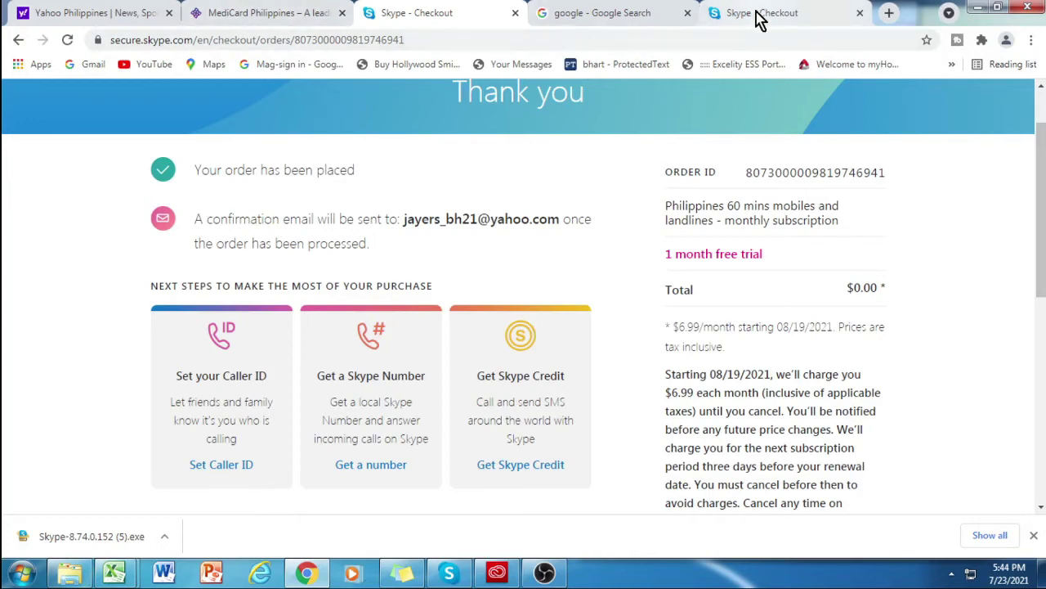
{"action": "left_click", "coordinate": [448, 574]}
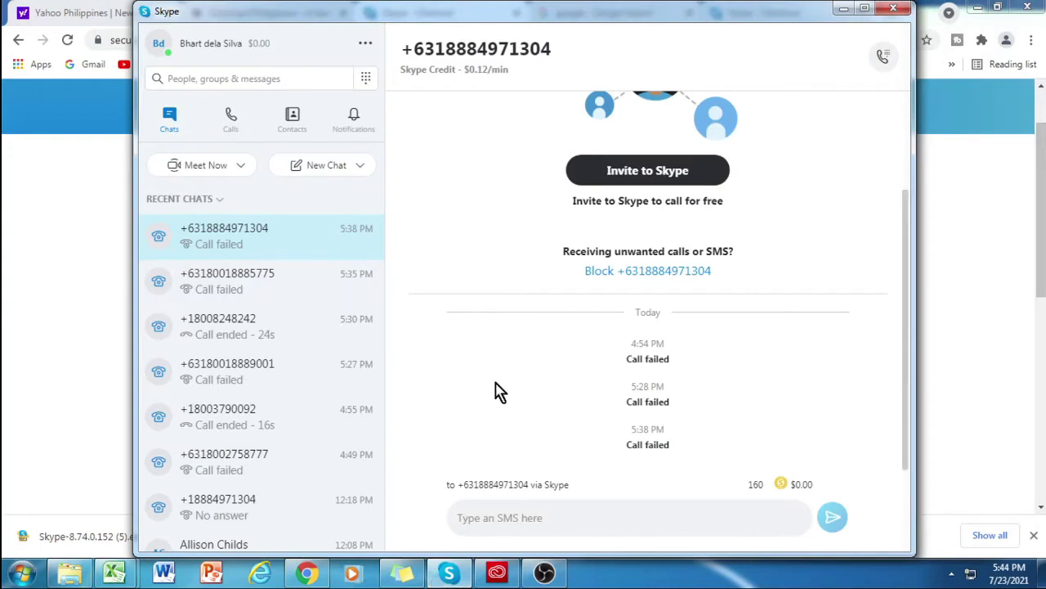
{"action": "scroll", "coordinate": [500, 390], "scroll_direction": "up", "scroll_amount": 2}
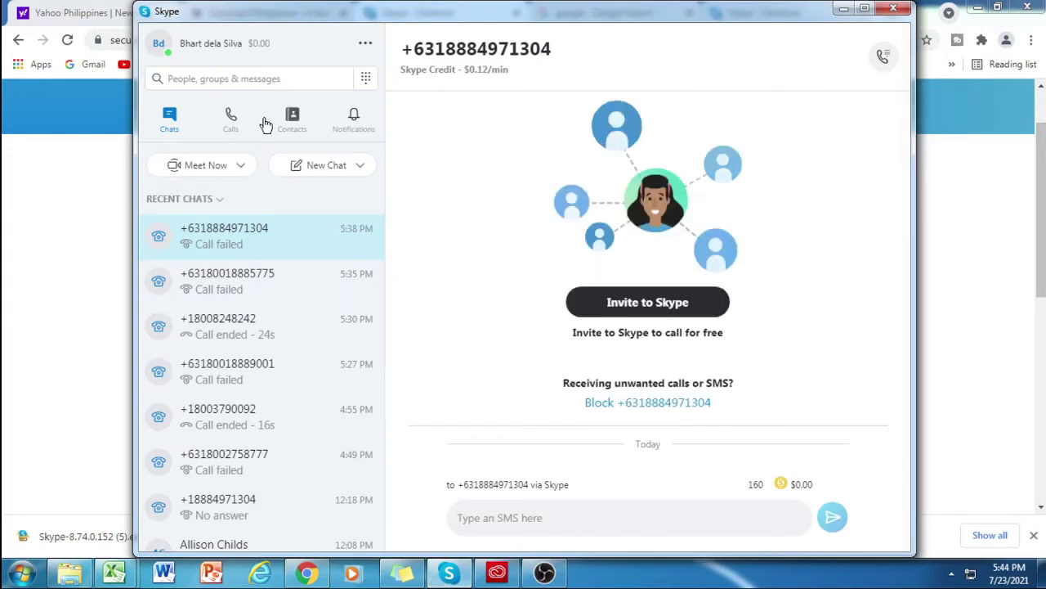
{"action": "left_click", "coordinate": [401, 576]}
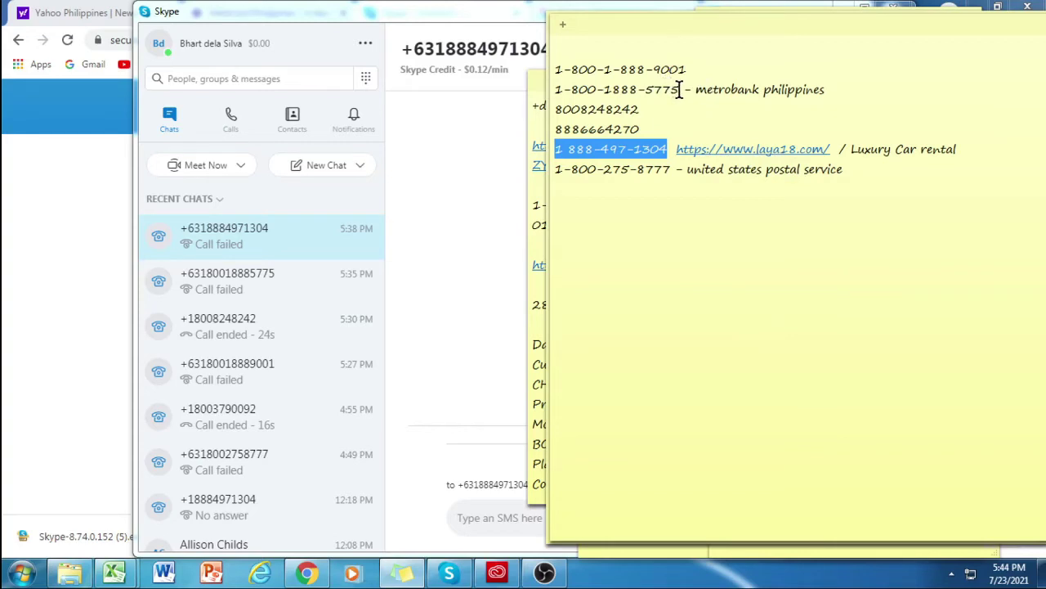
{"action": "left_click_drag", "start_coordinate": [679, 89], "coordinate": [551, 90]}
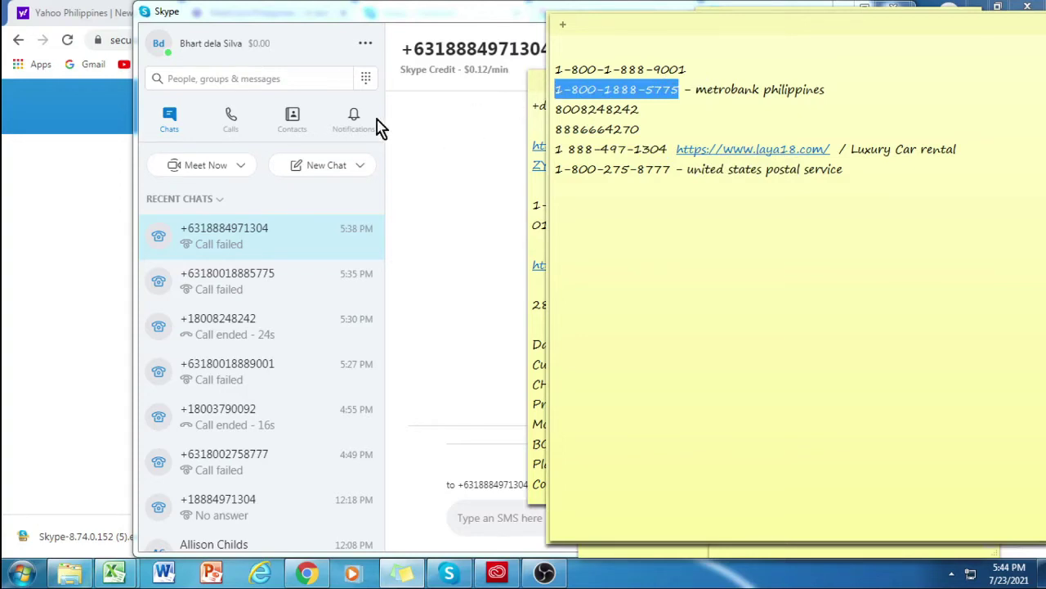
{"action": "left_click", "coordinate": [231, 120]}
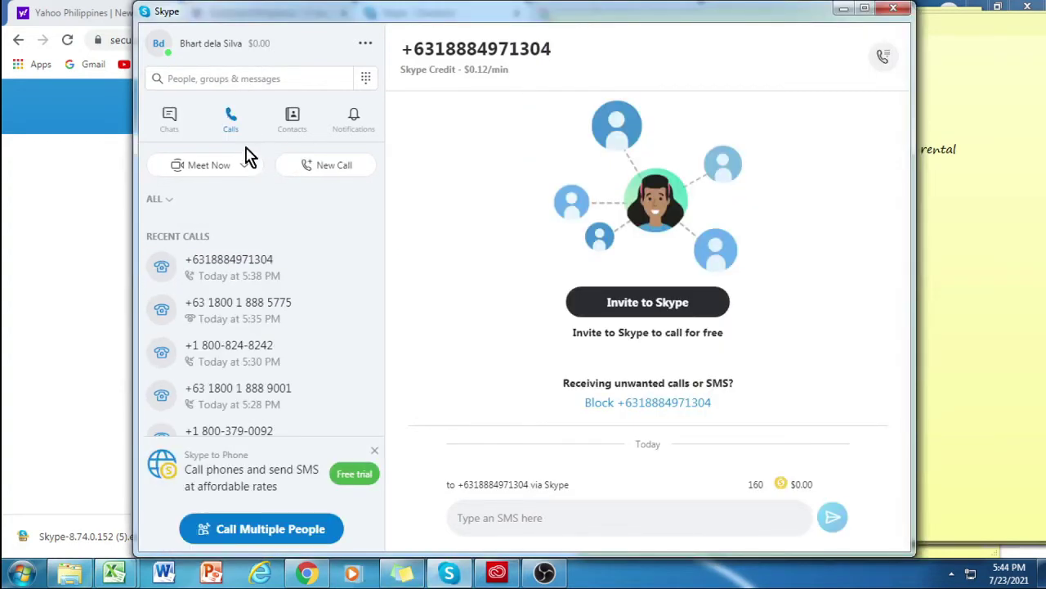
{"action": "left_click", "coordinate": [336, 171]}
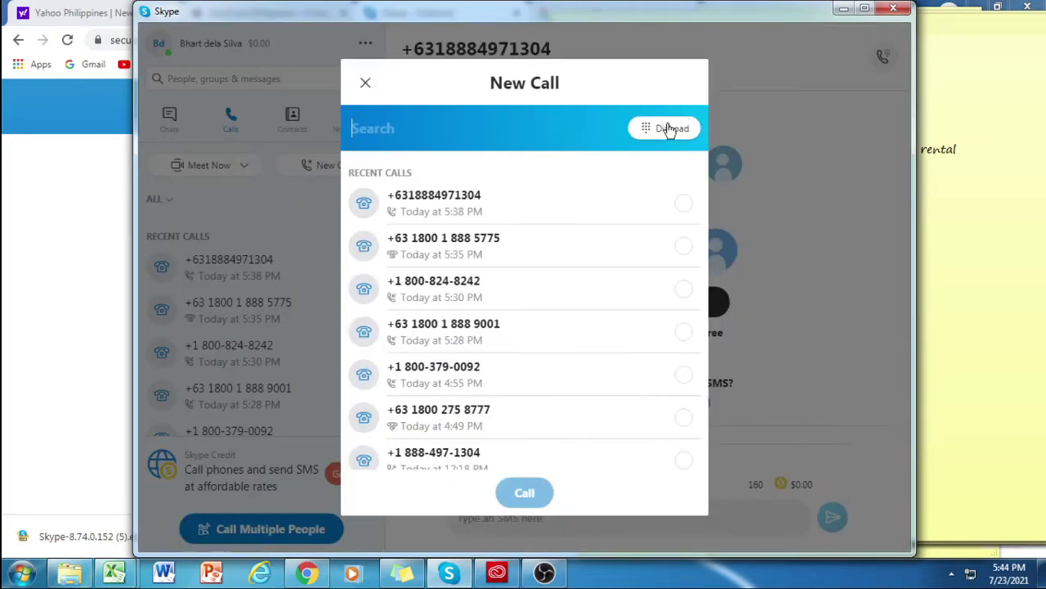
{"action": "left_click", "coordinate": [669, 129]}
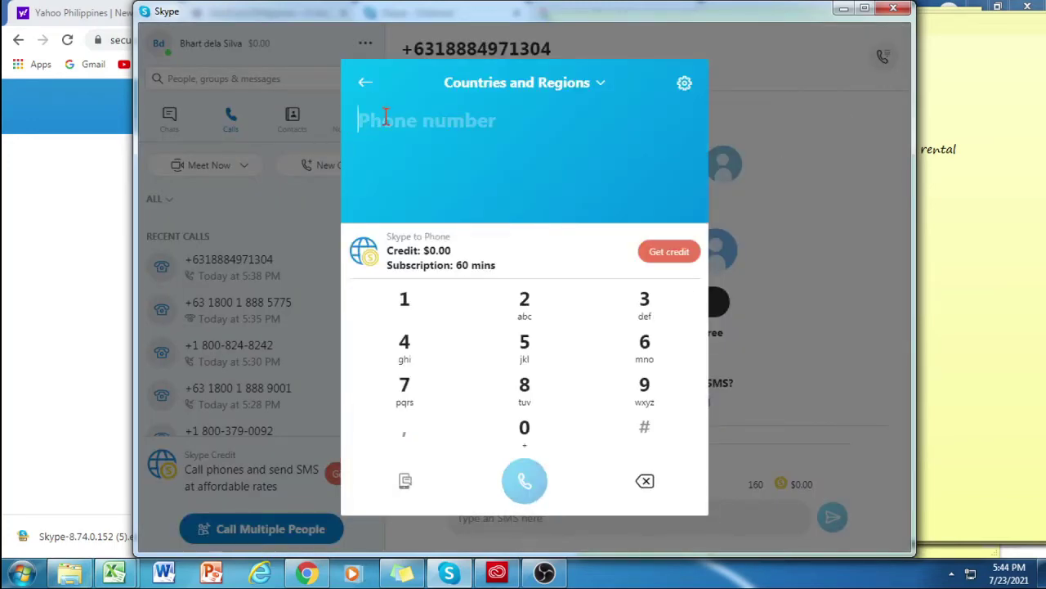
{"action": "key", "text": "ctrl+v"}
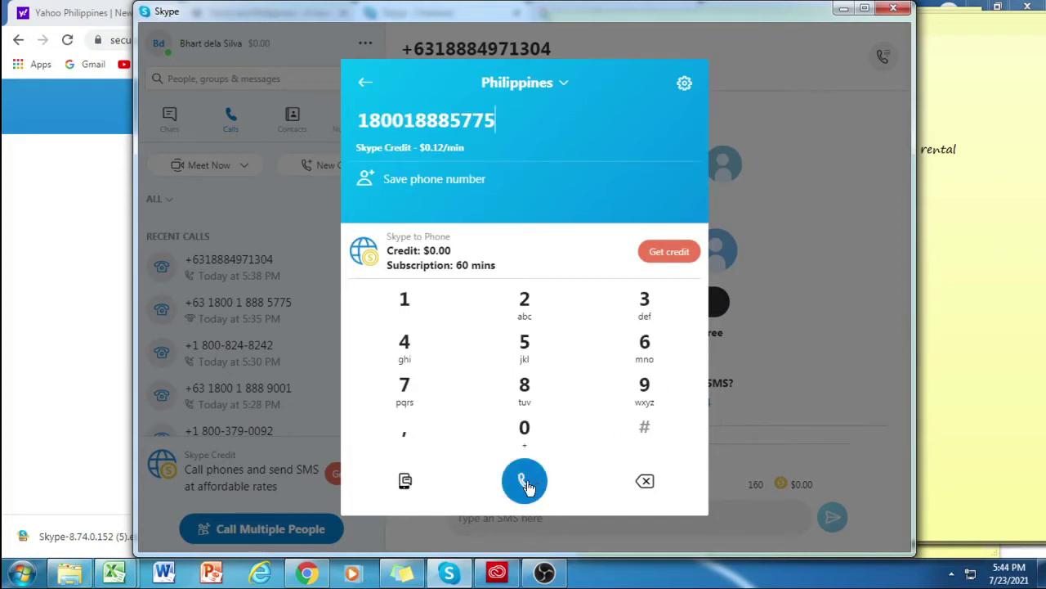
{"action": "left_click", "coordinate": [524, 482]}
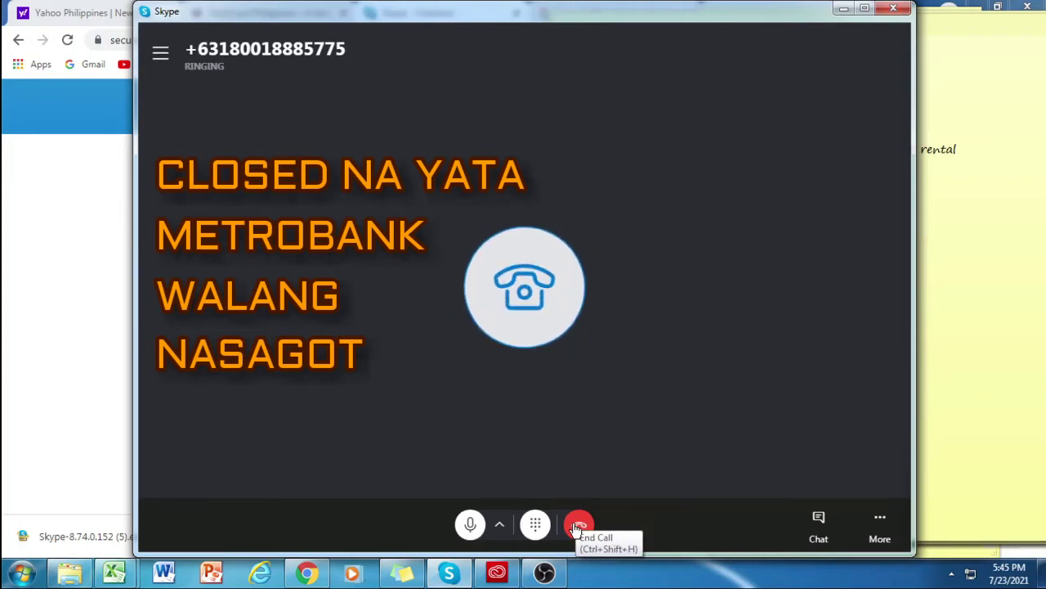
{"action": "left_click", "coordinate": [578, 526]}
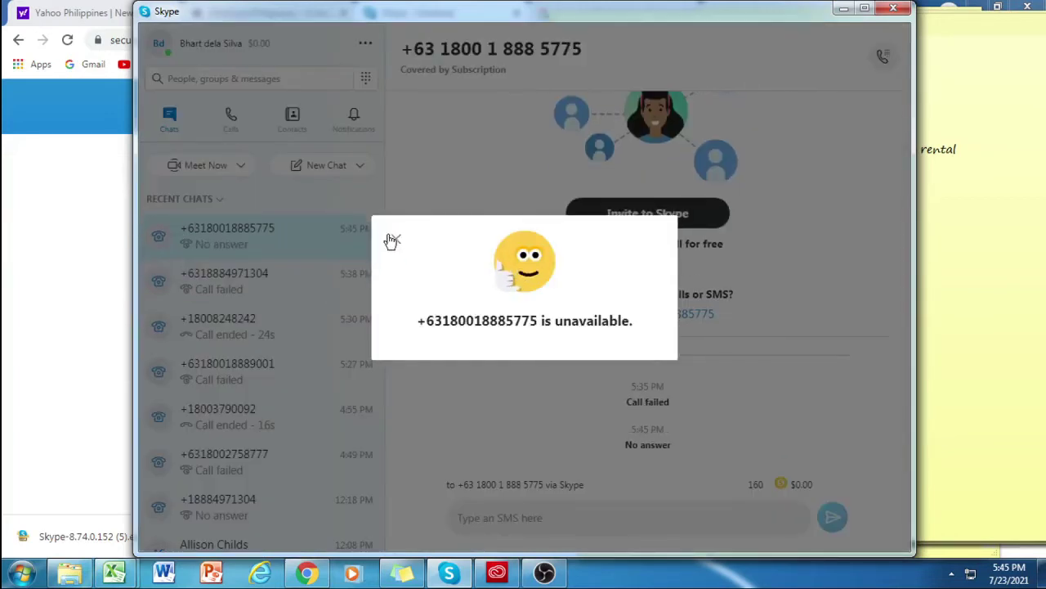
{"action": "left_click", "coordinate": [394, 239]}
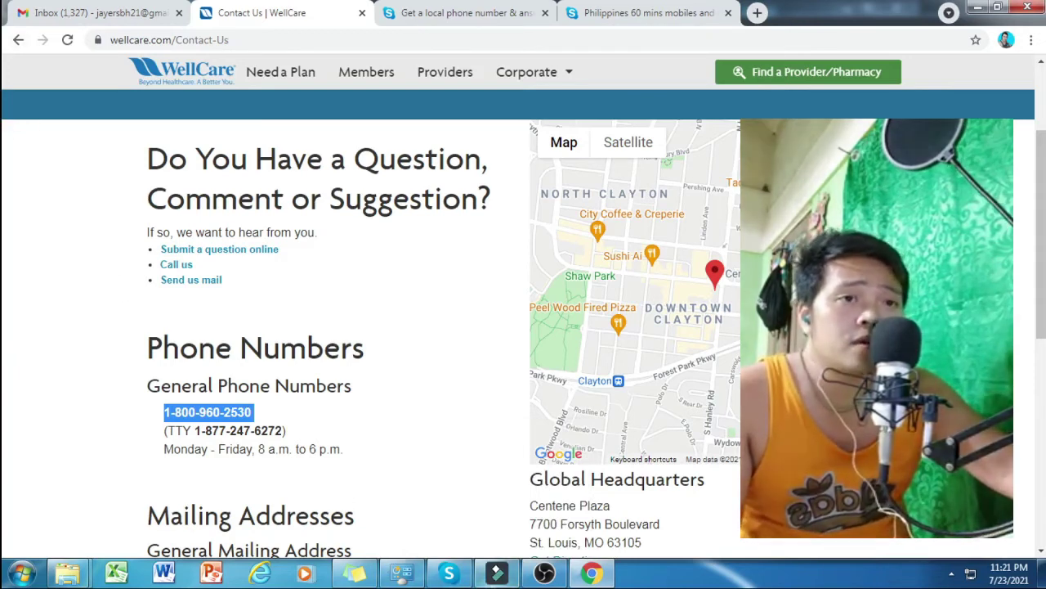
{"action": "mouse_move", "coordinate": [496, 574]}
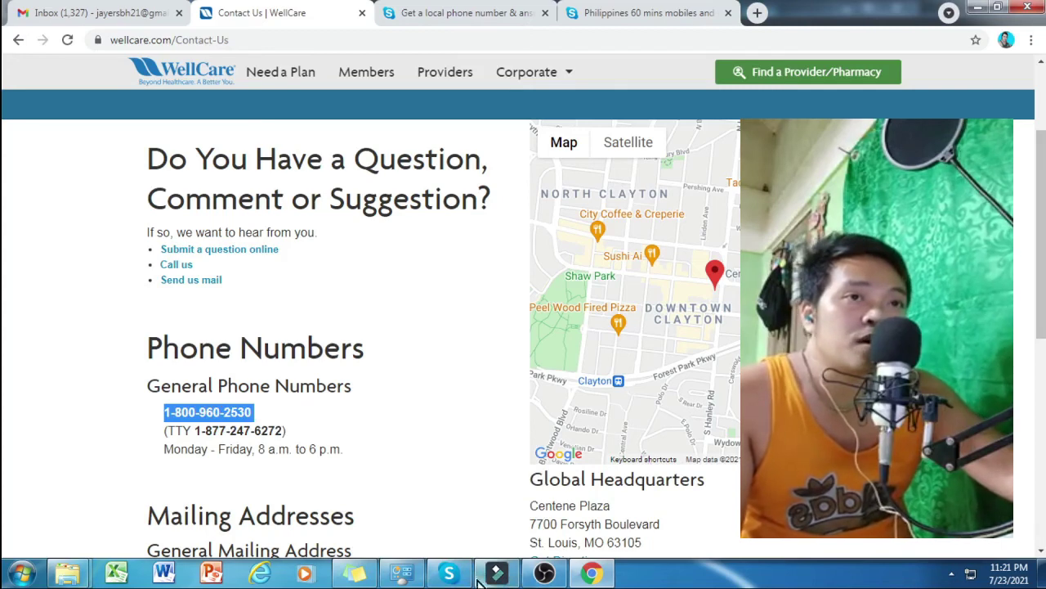
{"action": "left_click", "coordinate": [449, 573]}
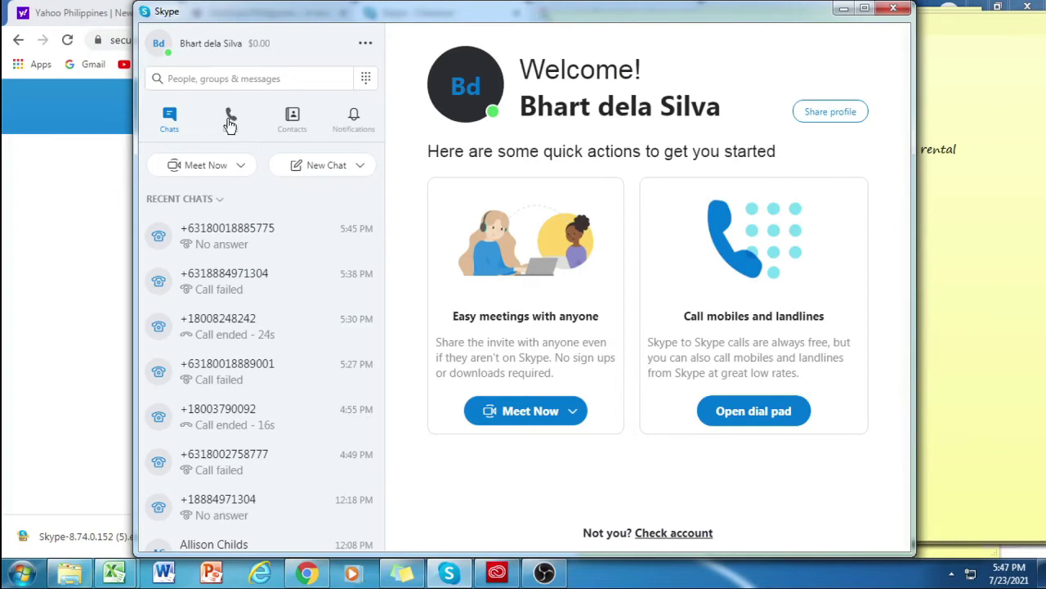
{"action": "left_click", "coordinate": [230, 121]}
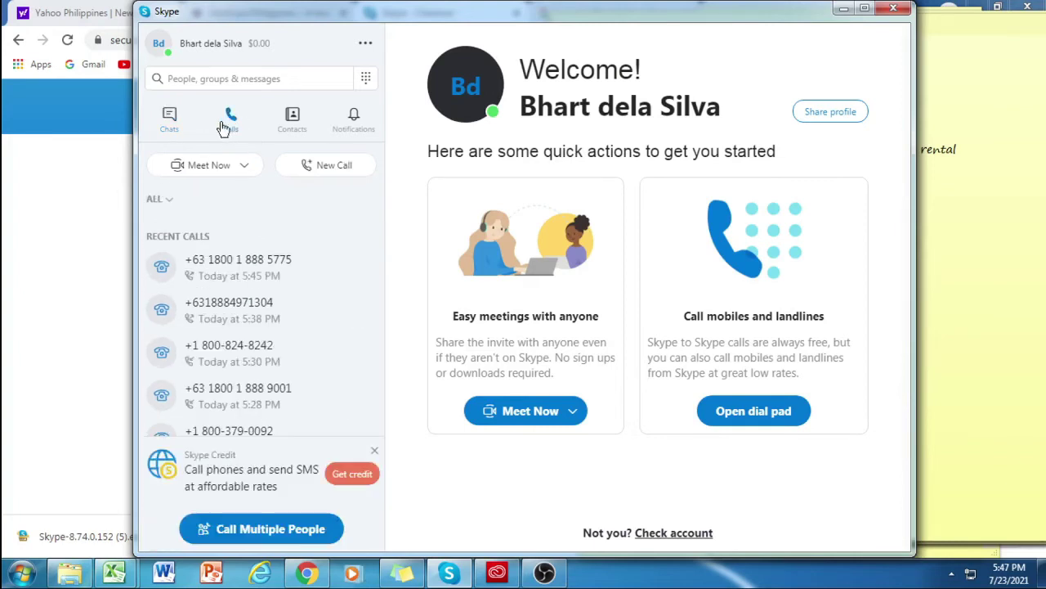
{"action": "left_click", "coordinate": [330, 169]}
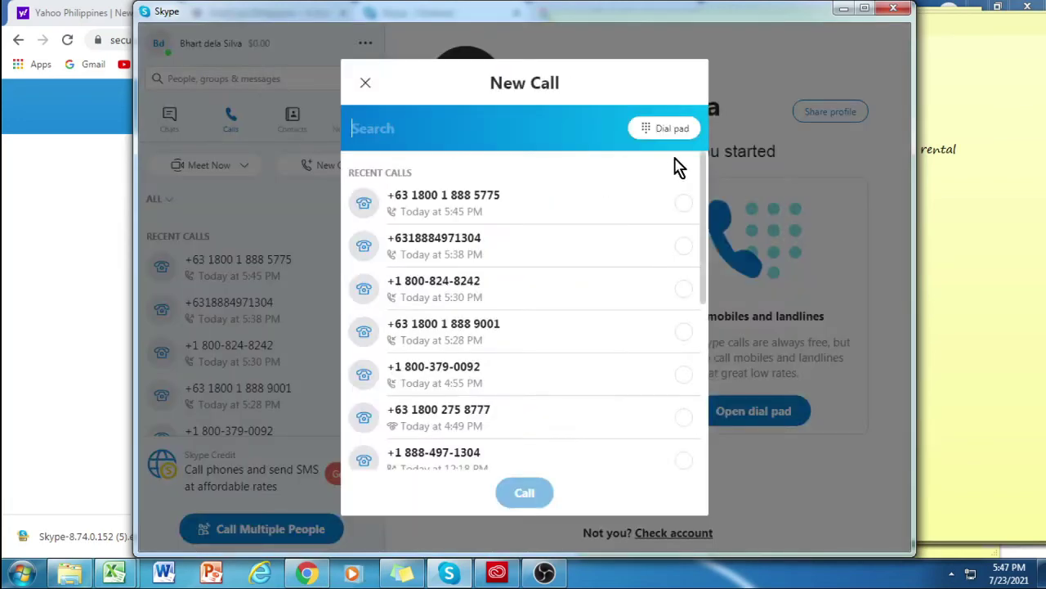
{"action": "left_click", "coordinate": [973, 210]}
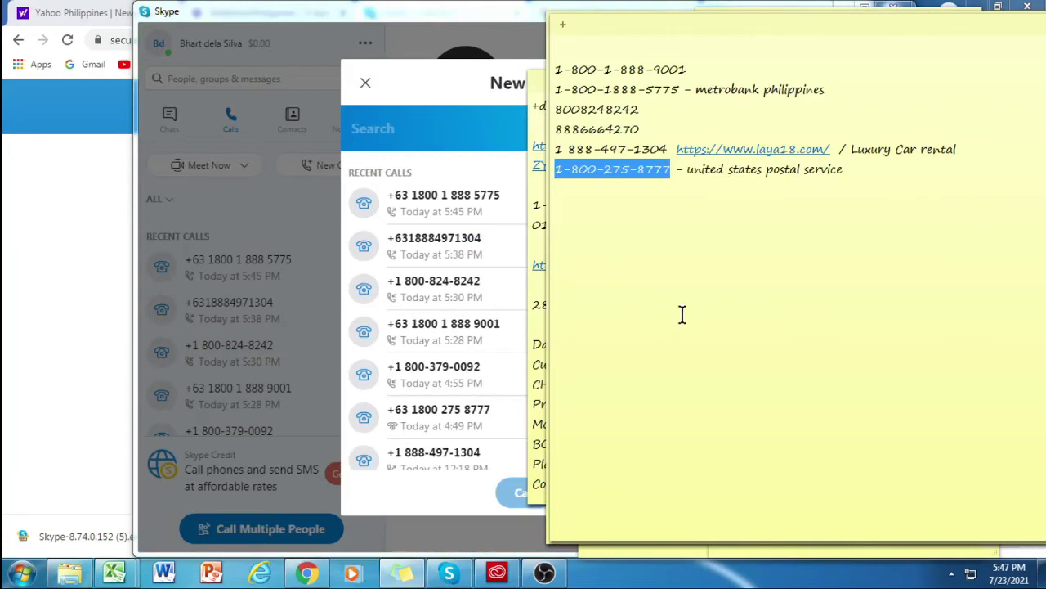
{"action": "left_click_drag", "start_coordinate": [641, 109], "coordinate": [549, 115]}
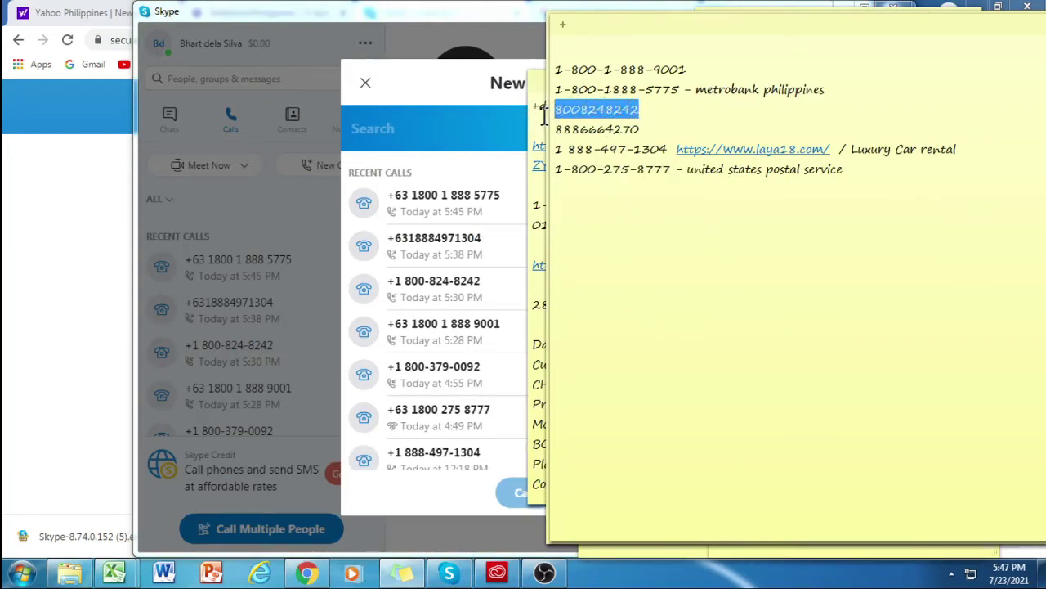
{"action": "left_click", "coordinate": [458, 123]}
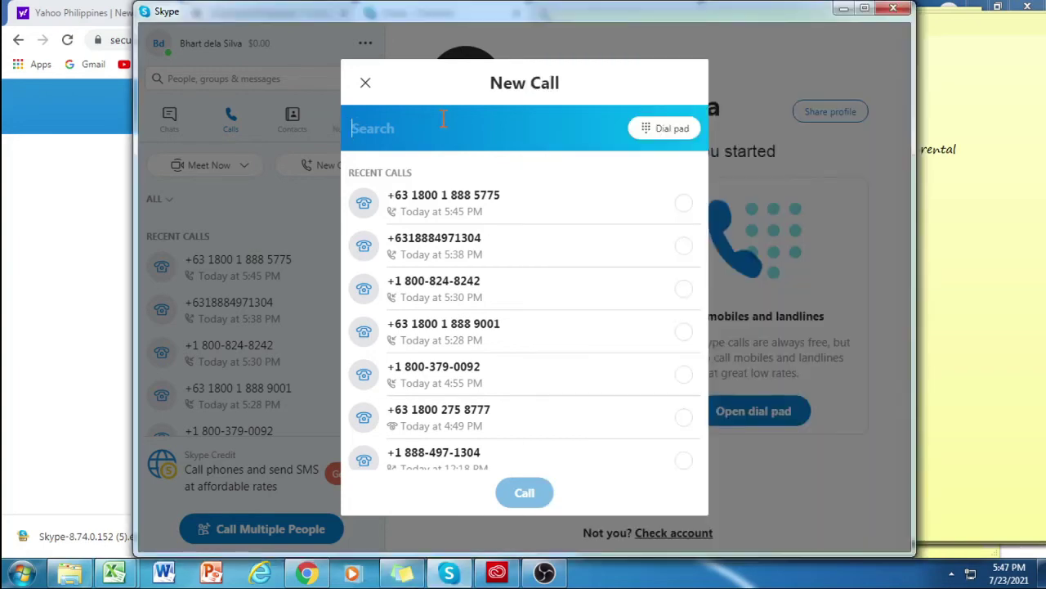
{"action": "left_click", "coordinate": [661, 130]}
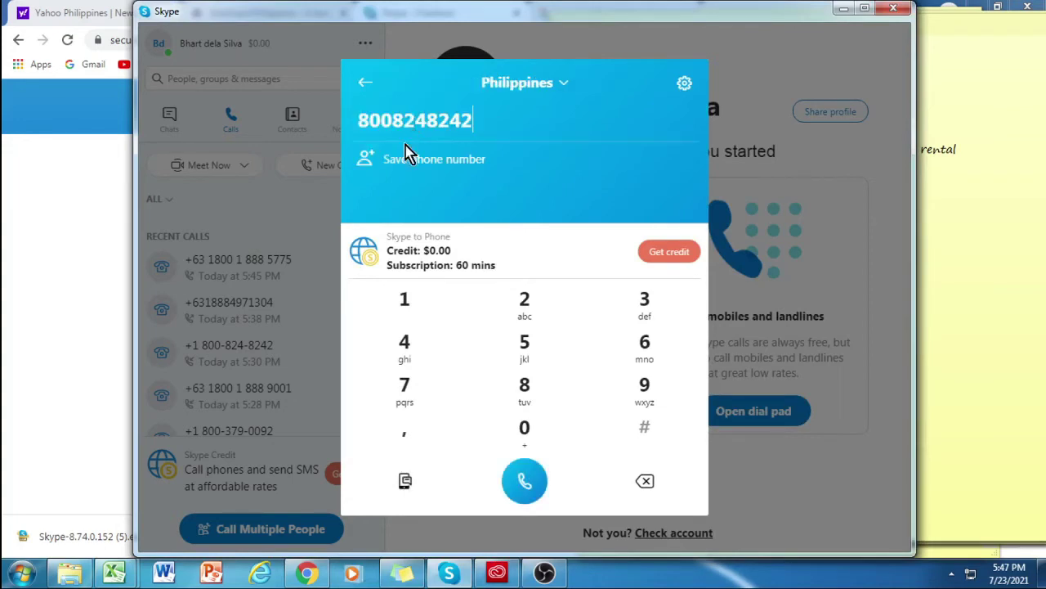
{"action": "left_click", "coordinate": [525, 484]}
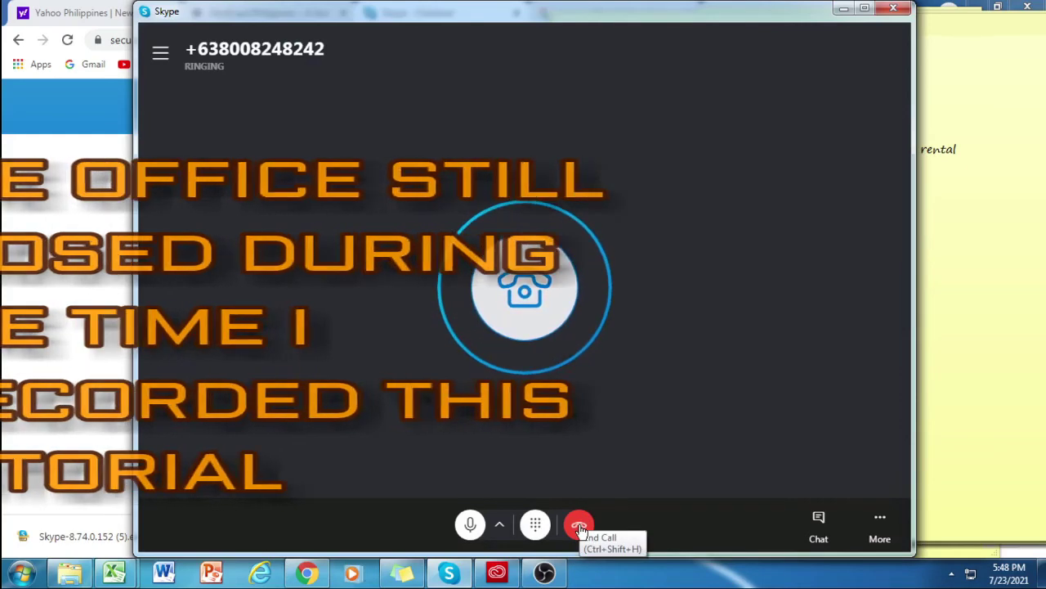
{"action": "left_click", "coordinate": [448, 572]}
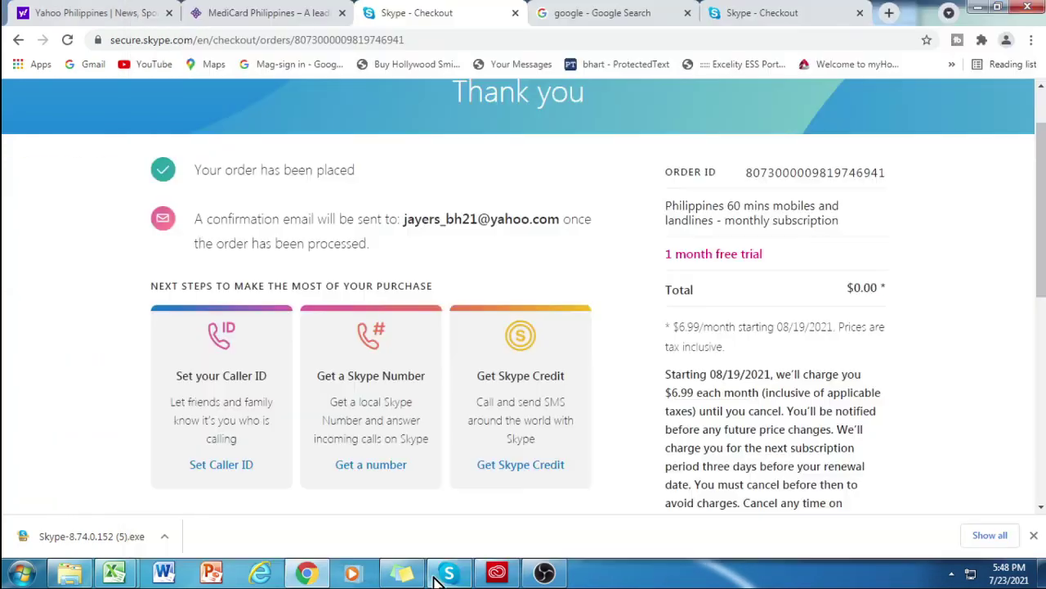
{"action": "left_click", "coordinate": [619, 23]}
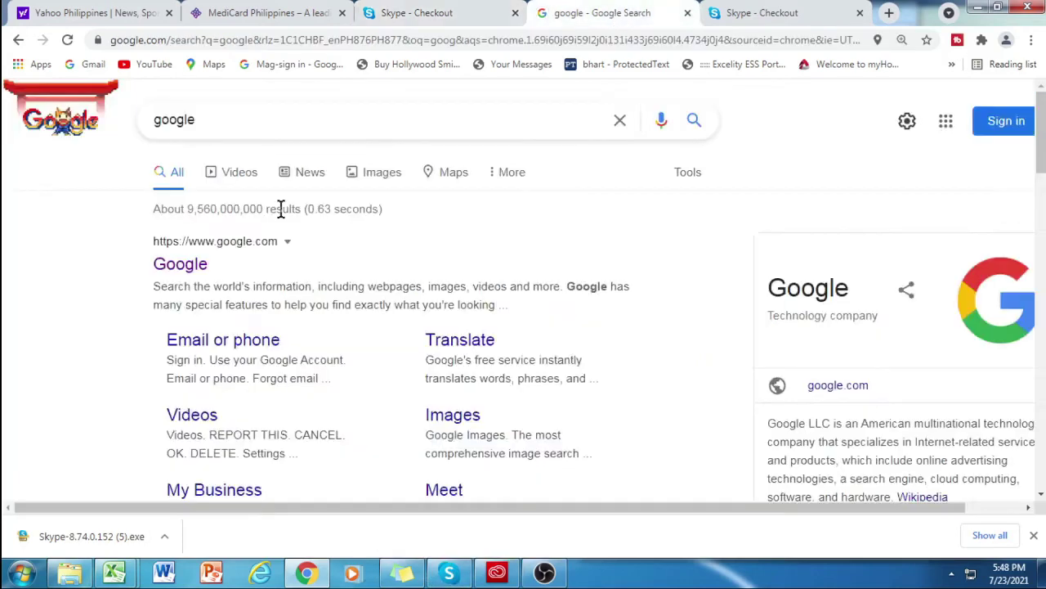
{"action": "left_click", "coordinate": [222, 119]}
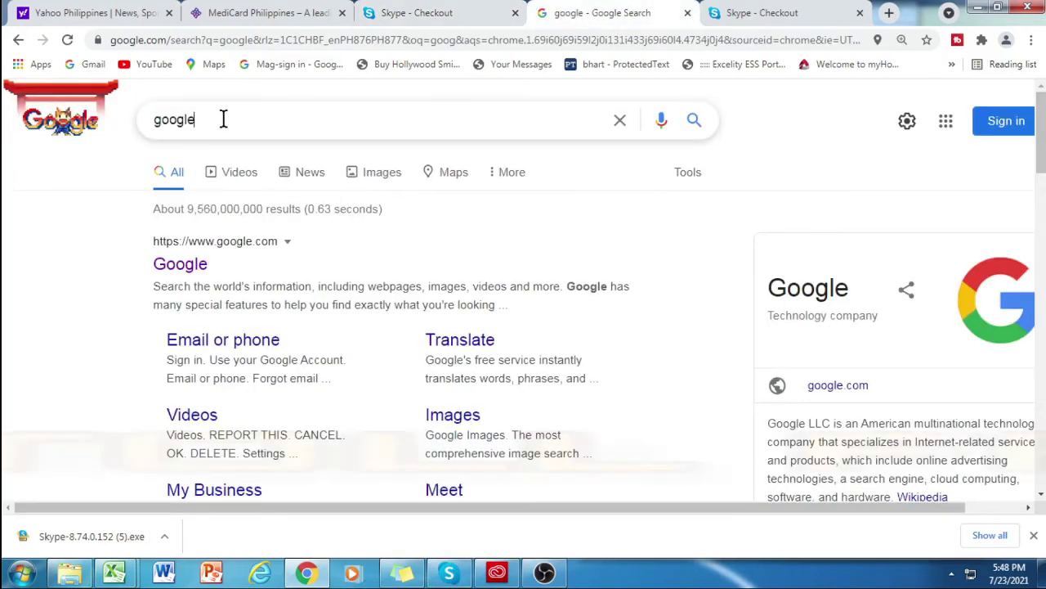
{"action": "key", "text": "BackSpace"}
{"action": "key", "text": "BackSpace"}
{"action": "key", "text": "BackSpace"}
{"action": "key", "text": "BackSpace"}
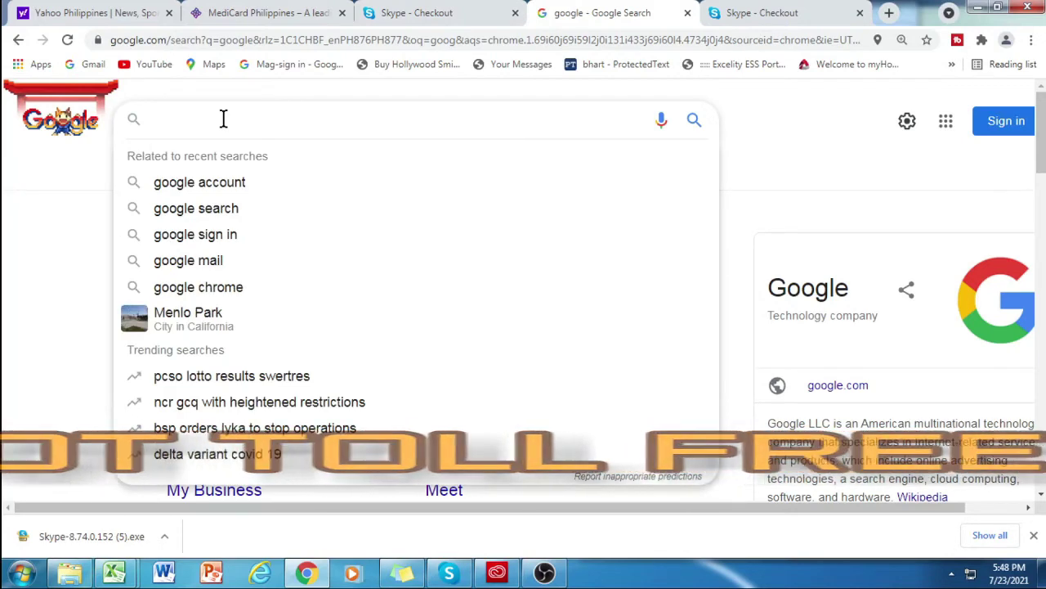
{"action": "key", "text": "ctrl+2"}
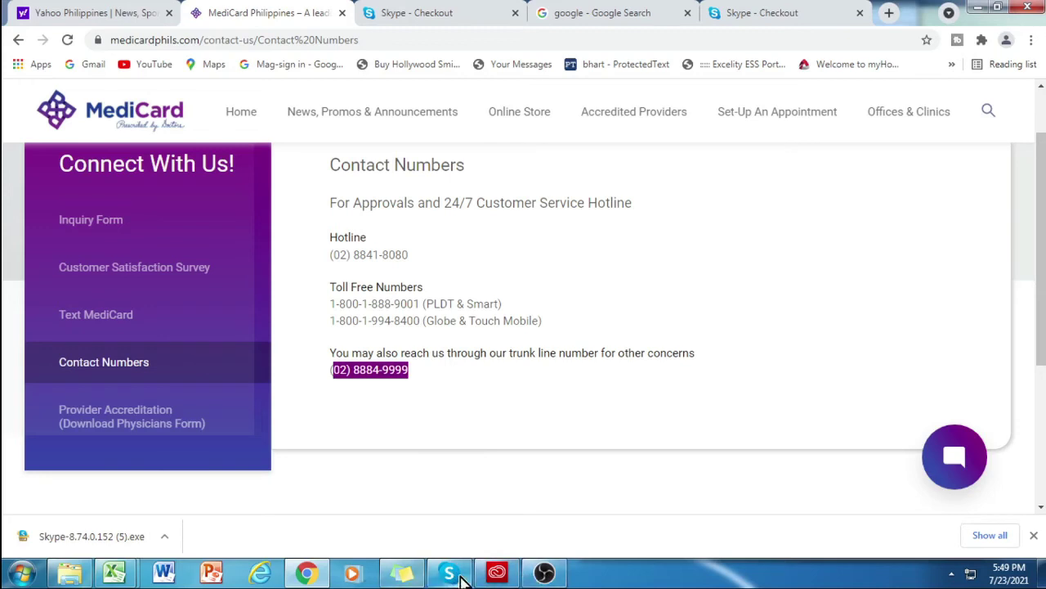
{"action": "left_click", "coordinate": [449, 577]}
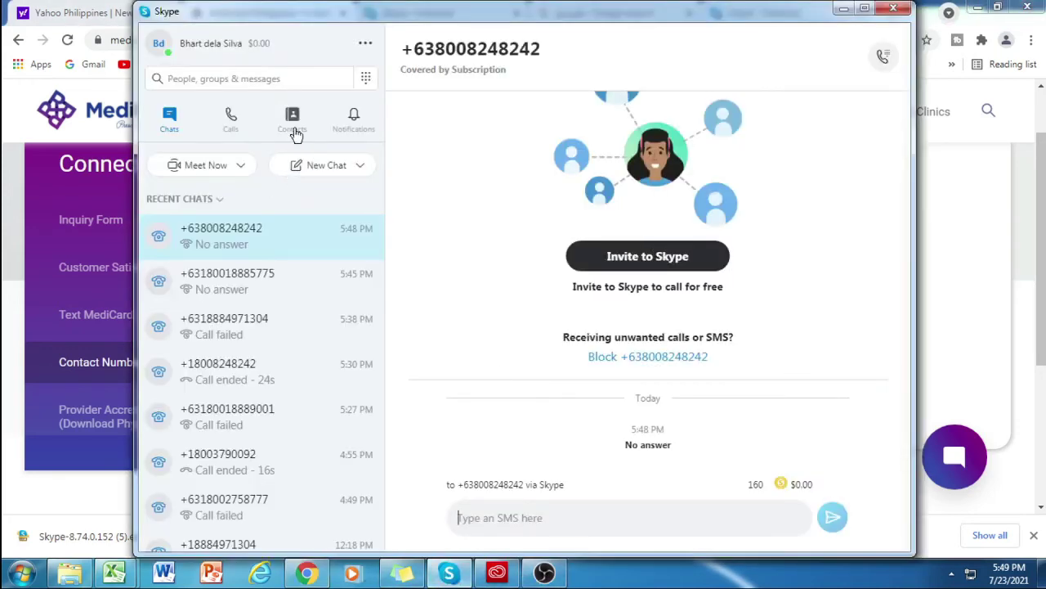
{"action": "left_click", "coordinate": [229, 123]}
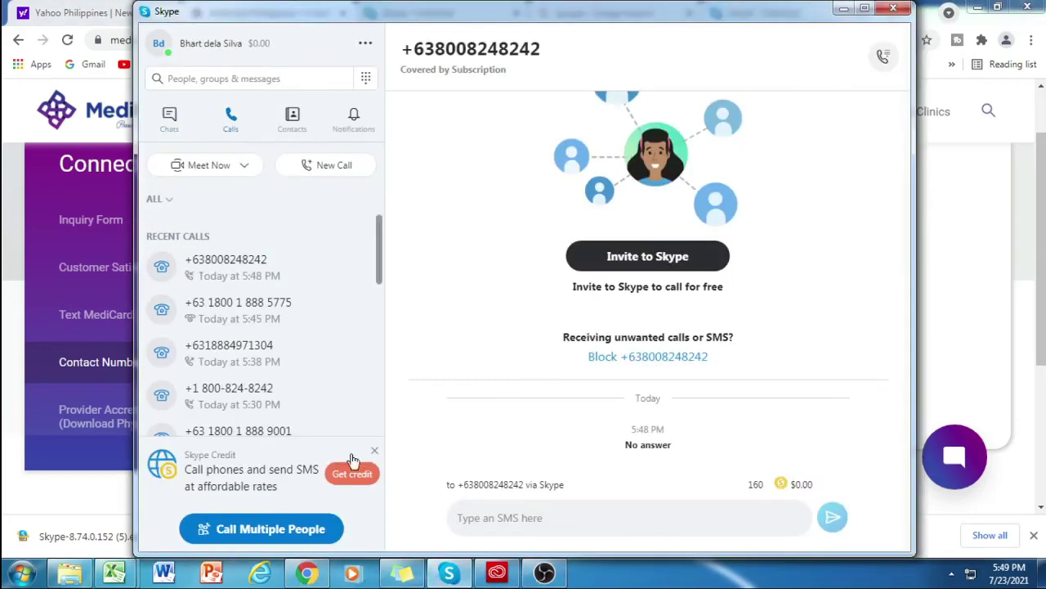
{"action": "left_click", "coordinate": [331, 172]}
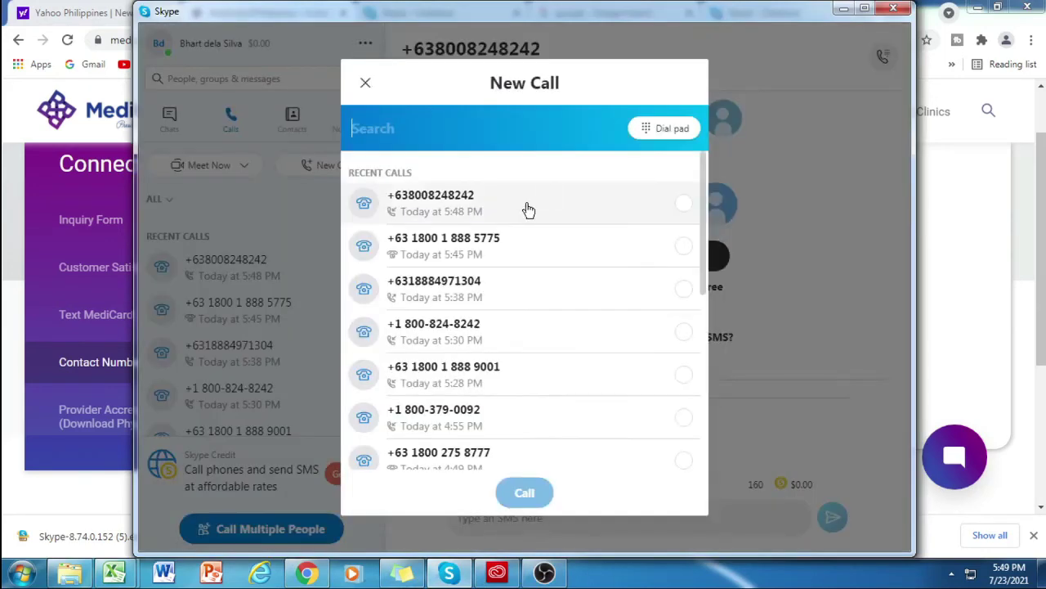
{"action": "left_click", "coordinate": [666, 129]}
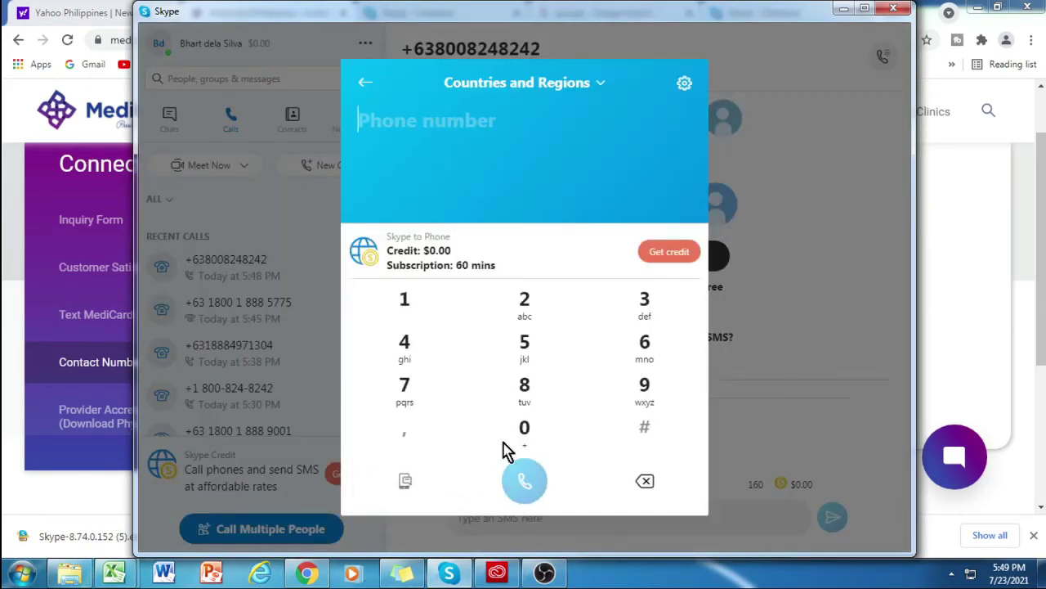
{"action": "key", "text": "ctrl+v"}
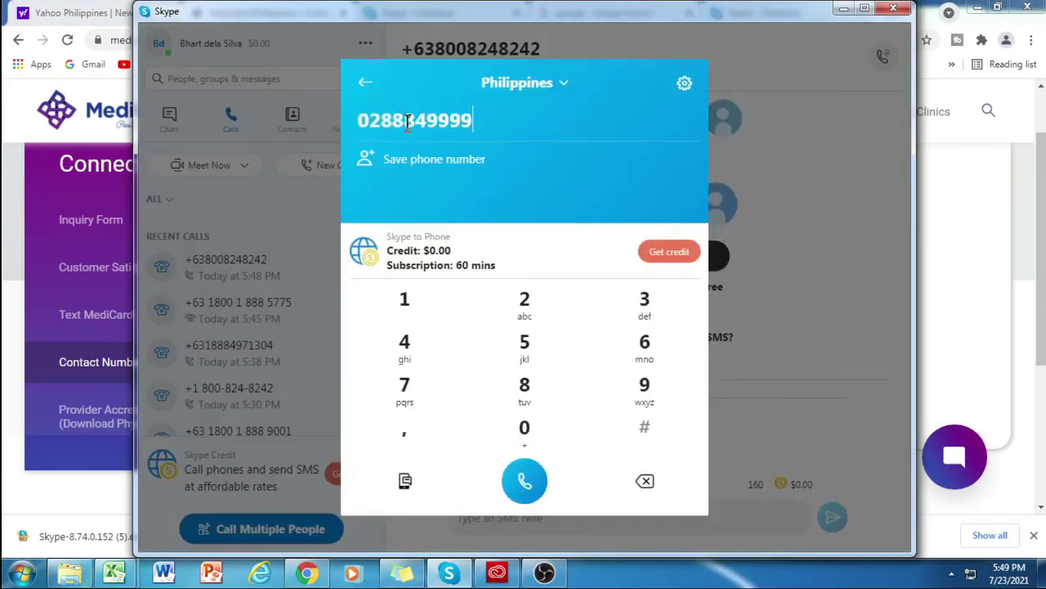
{"action": "left_click", "coordinate": [527, 486]}
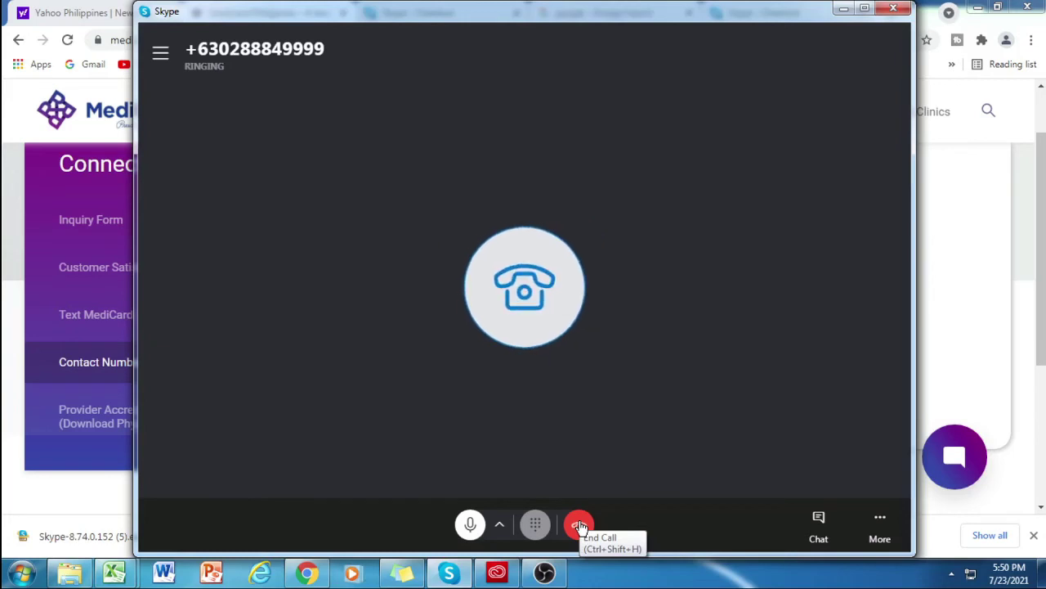
{"action": "left_click", "coordinate": [579, 527]}
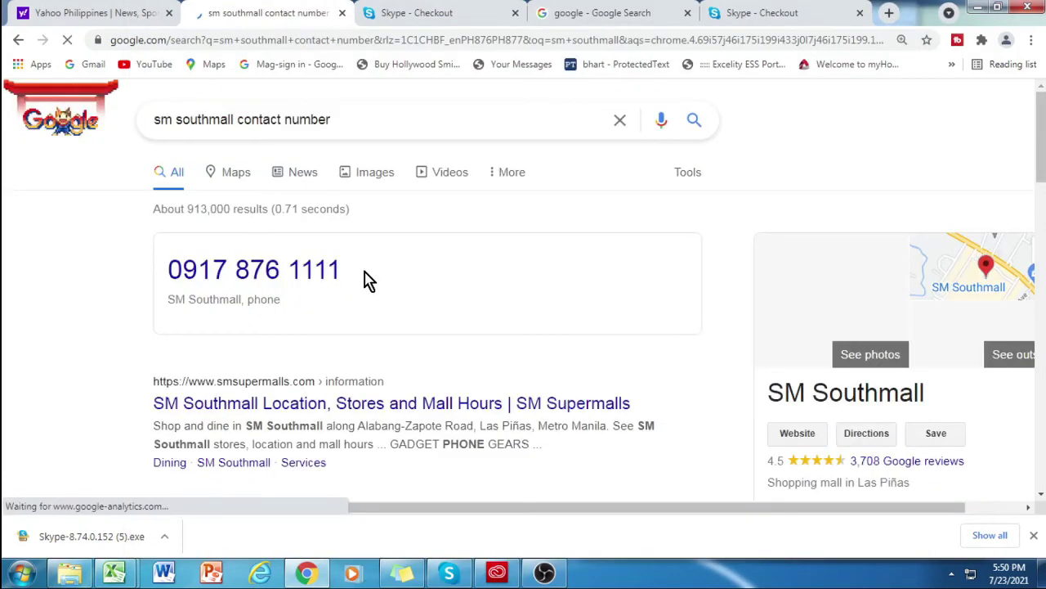
{"action": "triple_click", "coordinate": [367, 280]}
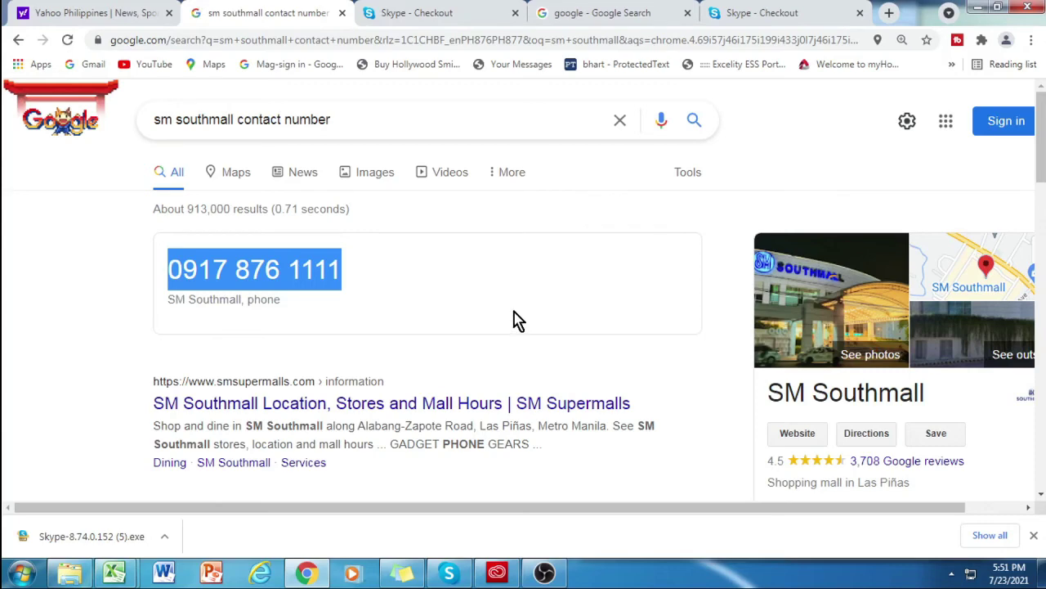
{"action": "key", "text": "alt+Tab"}
{"action": "key", "text": "ctrl+v"}
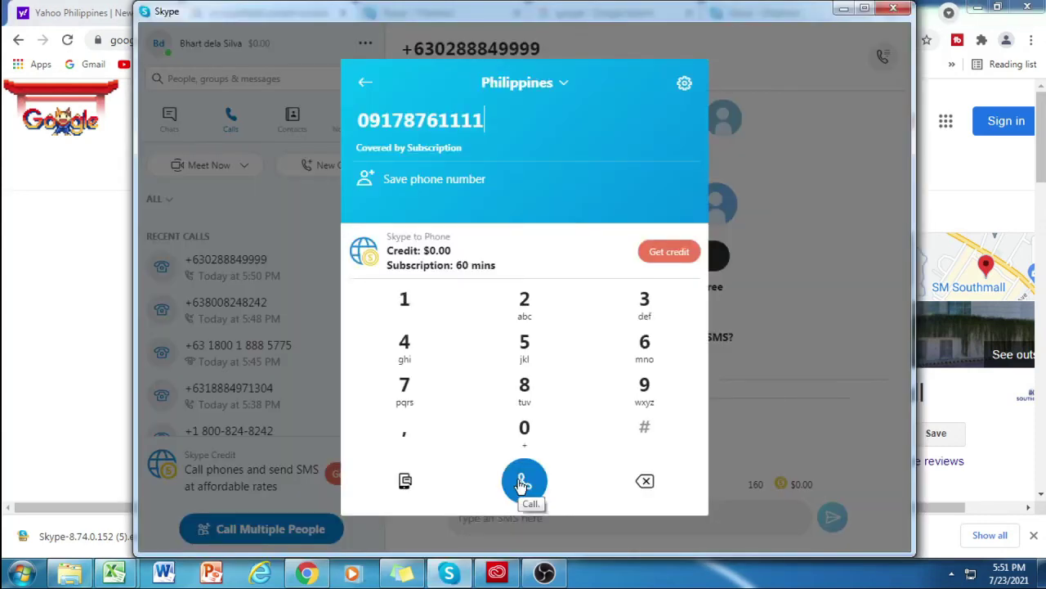
{"action": "left_click", "coordinate": [521, 484]}
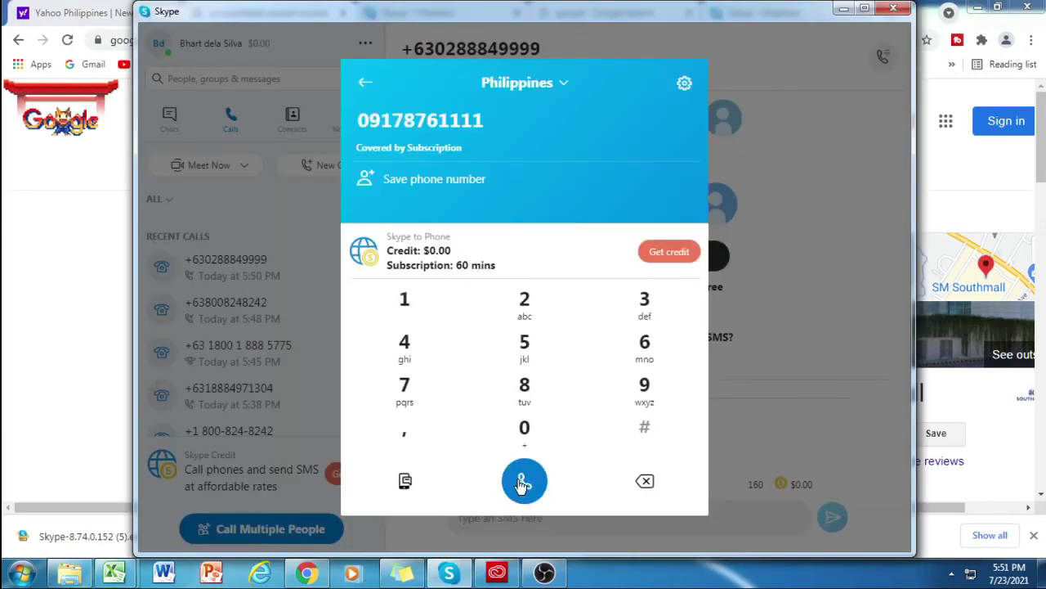